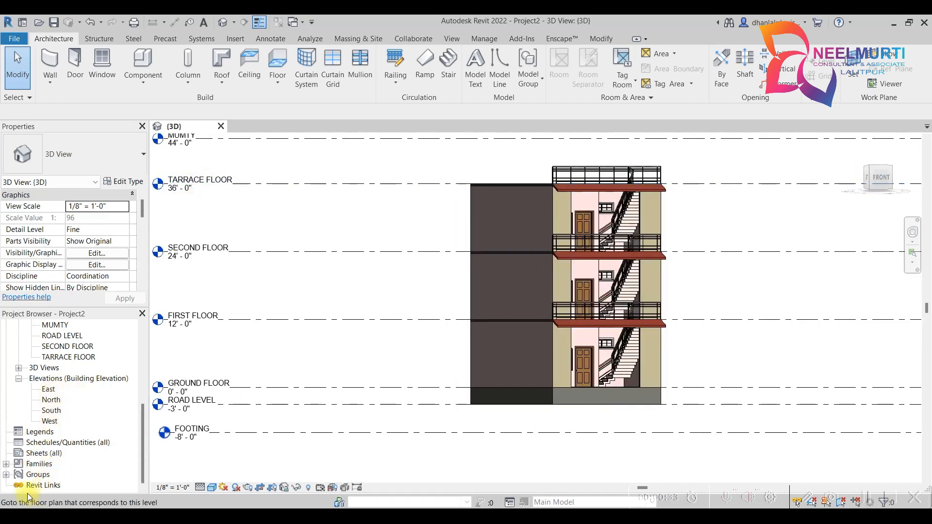
# Open the GROUND FLOOR floor plan, crop the view and show its crop region
pyautogui.scroll(5, 80, 369)
pyautogui.click(78, 378)
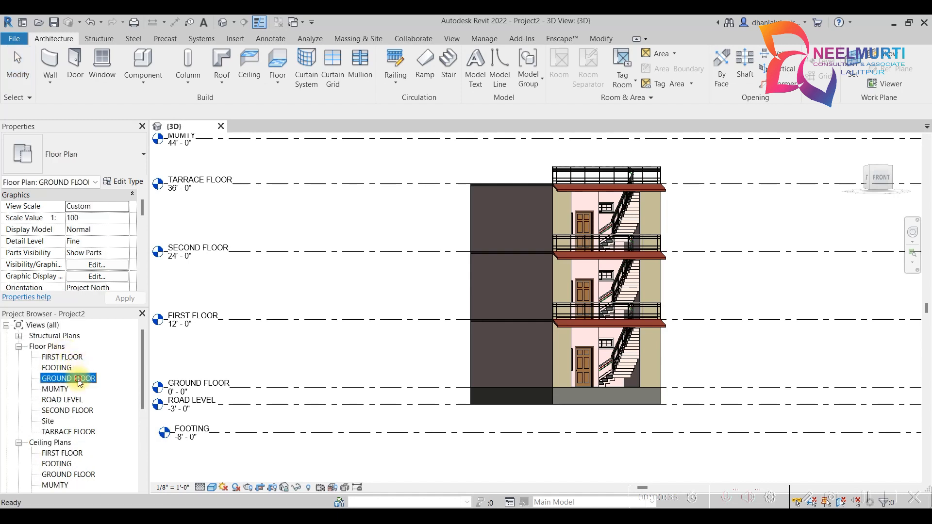
pyautogui.doubleClick(77, 379)
pyautogui.scroll(6, 407, 321)
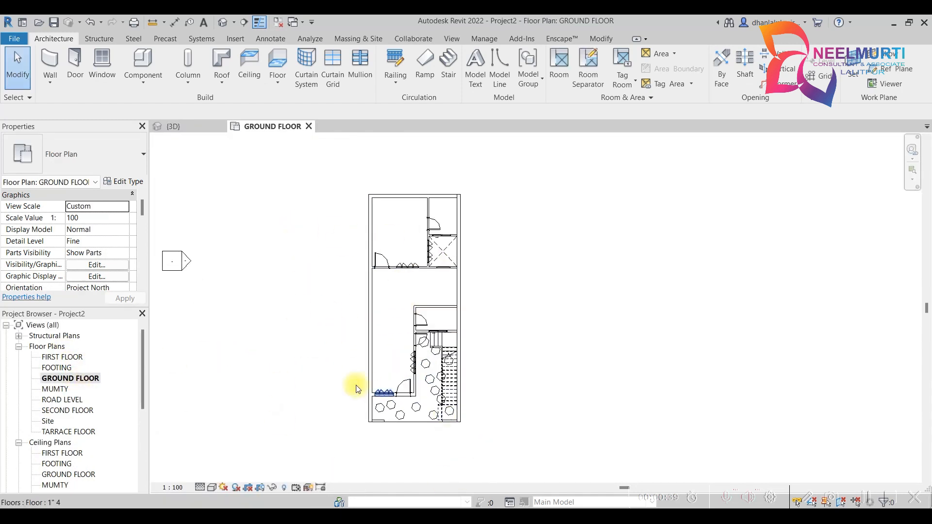
pyautogui.moveTo(368, 390); pyautogui.dragTo(468, 343, button='middle')
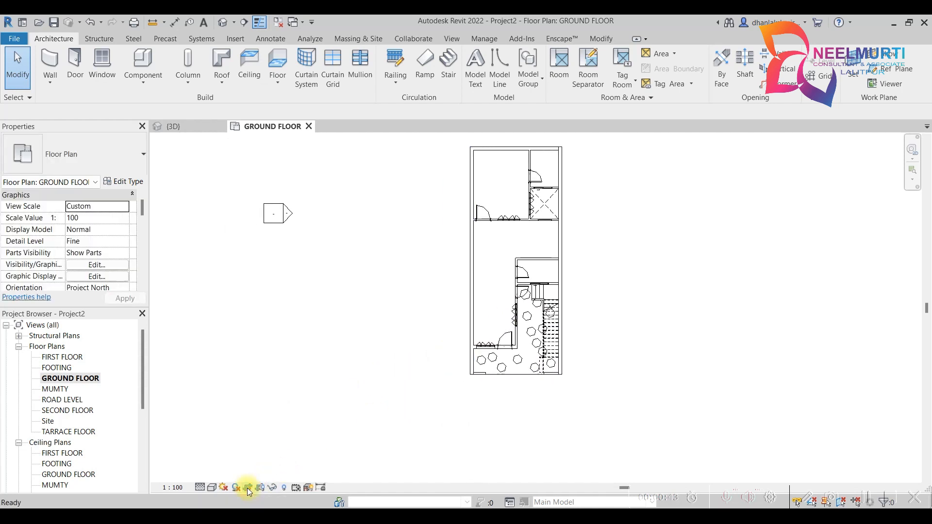
pyautogui.scroll(-3, 402, 346)
pyautogui.scroll(-3, 402, 345)
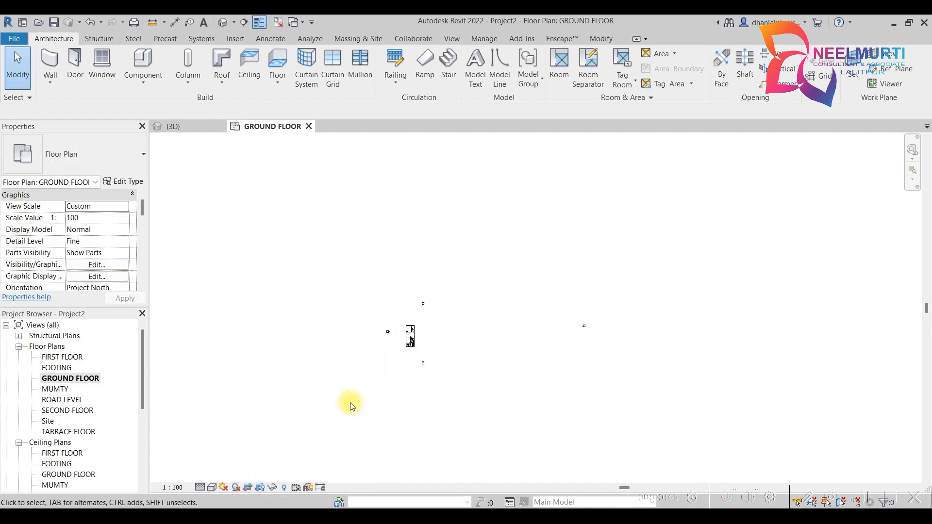
pyautogui.click(262, 487)
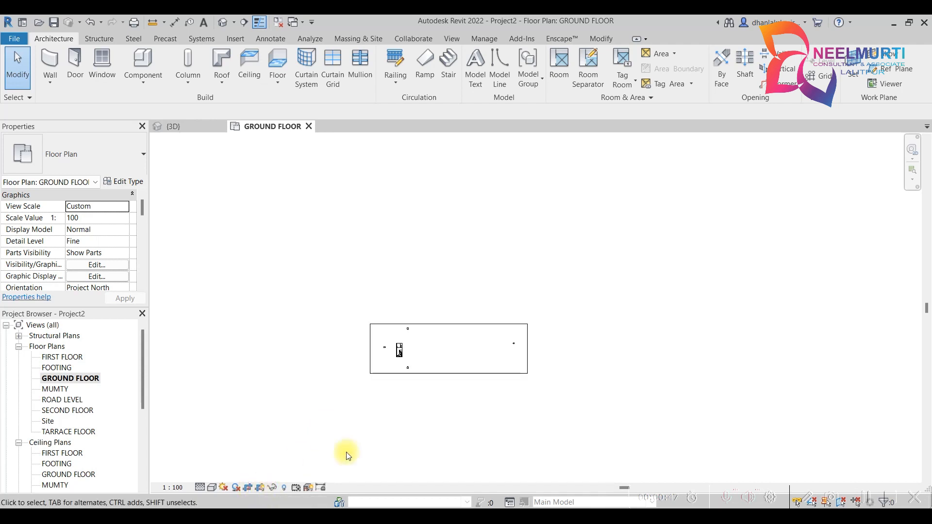
# Pull in all four sides of the ground floor plan's crop region to sit just outside the building's outline
pyautogui.scroll(3, 389, 358)
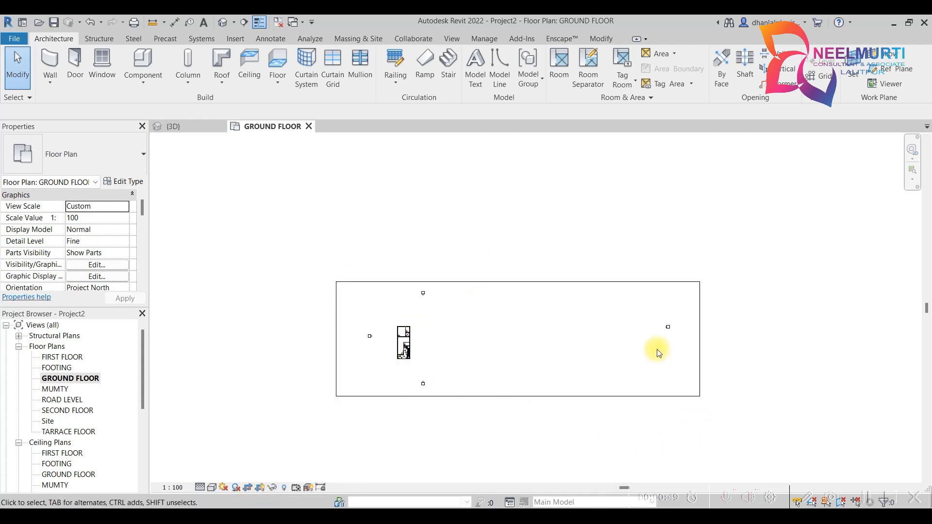
pyautogui.click(699, 354)
pyautogui.moveTo(699, 338); pyautogui.dragTo(414, 339)
pyautogui.scroll(3, 365, 284)
pyautogui.moveTo(379, 278); pyautogui.dragTo(369, 360)
pyautogui.moveTo(367, 397); pyautogui.dragTo(366, 282, button='middle')
pyautogui.moveTo(304, 322); pyautogui.dragTo(420, 315)
pyautogui.moveTo(439, 396); pyautogui.dragTo(456, 326)
pyautogui.scroll(5, 470, 297)
pyautogui.moveTo(462, 274); pyautogui.dragTo(747, 294, button='middle')
pyautogui.scroll(-3, 611, 274)
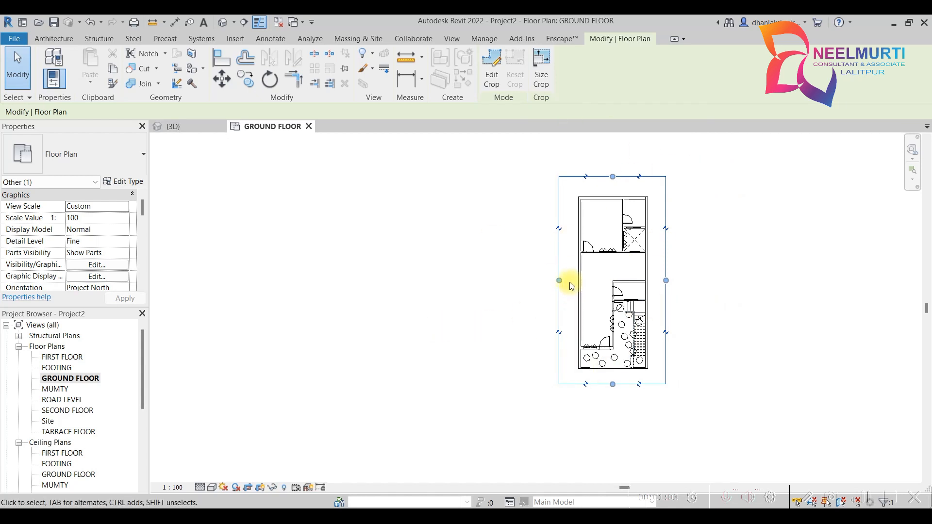
pyautogui.moveTo(564, 279); pyautogui.dragTo(568, 277)
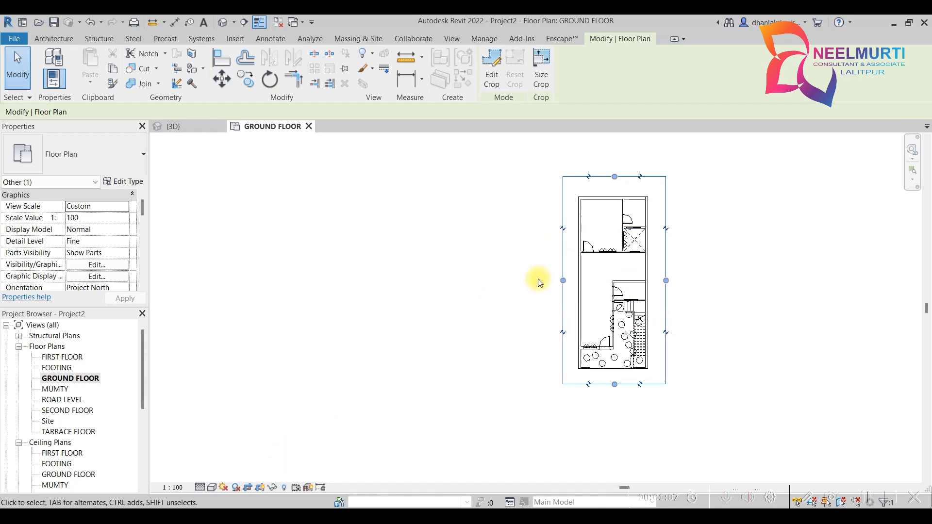
# Turn the ground floor plan's view cropping off and back on
pyautogui.scroll(-1, 539, 282)
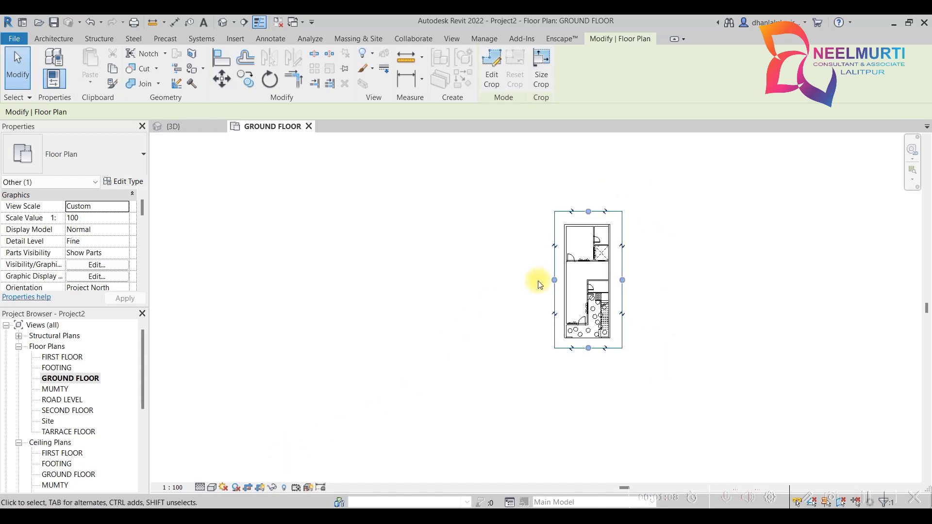
pyautogui.click(251, 486)
pyautogui.scroll(-4, 540, 320)
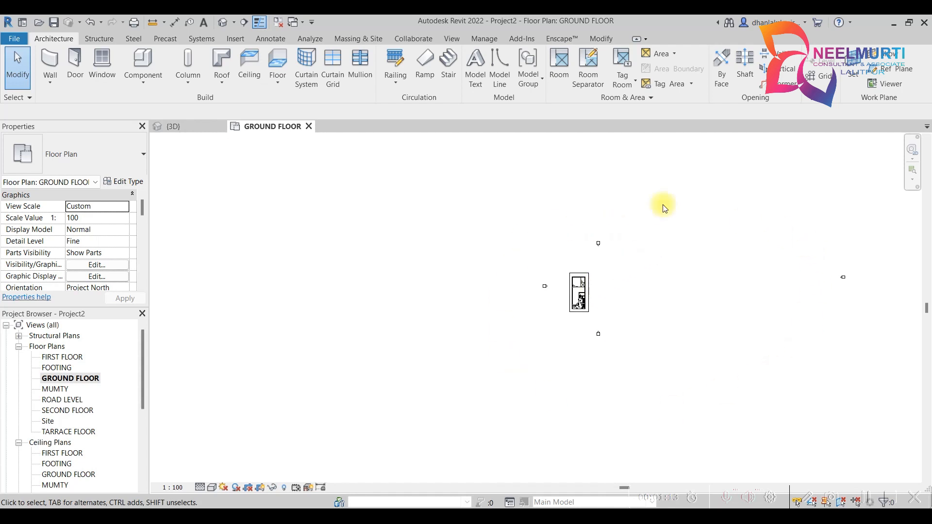
pyautogui.click(246, 487)
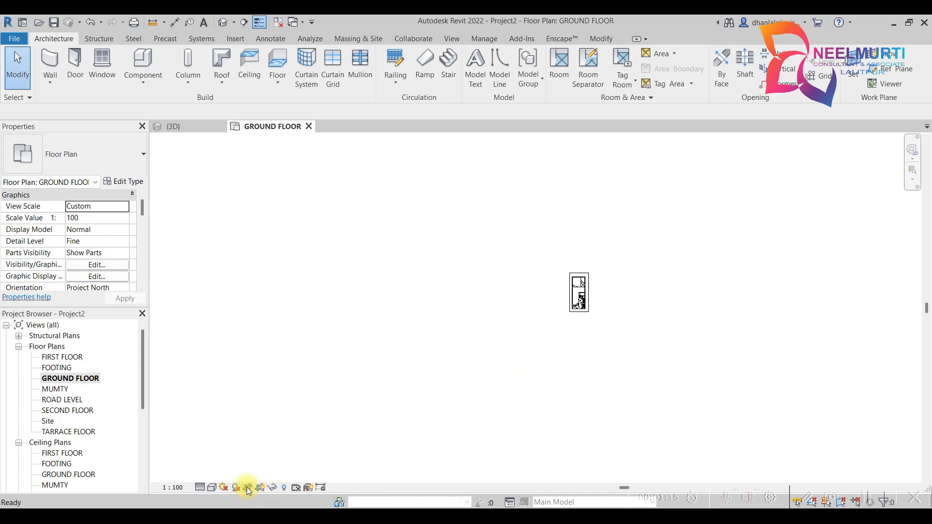
pyautogui.scroll(6, 580, 285)
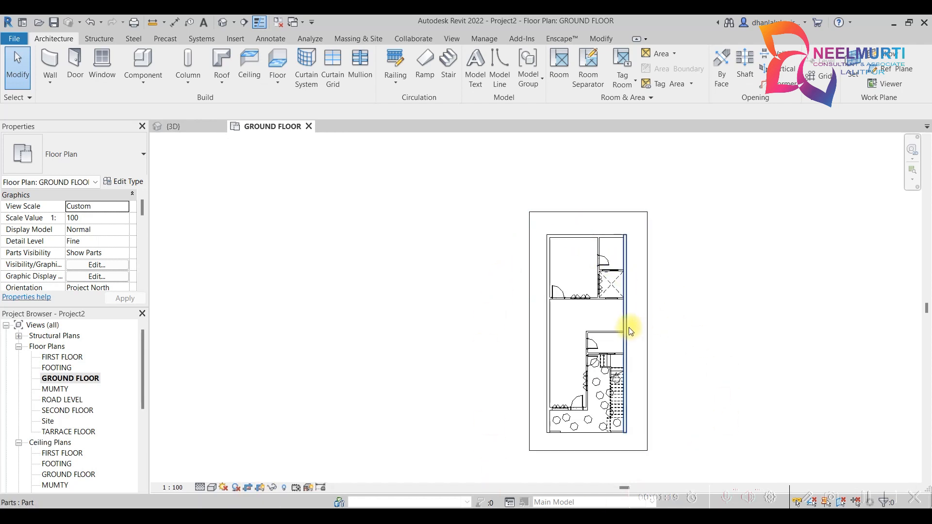
# Open the FIRST FLOOR floor plan, crop the view and show its crop region
pyautogui.doubleClick(71, 357)
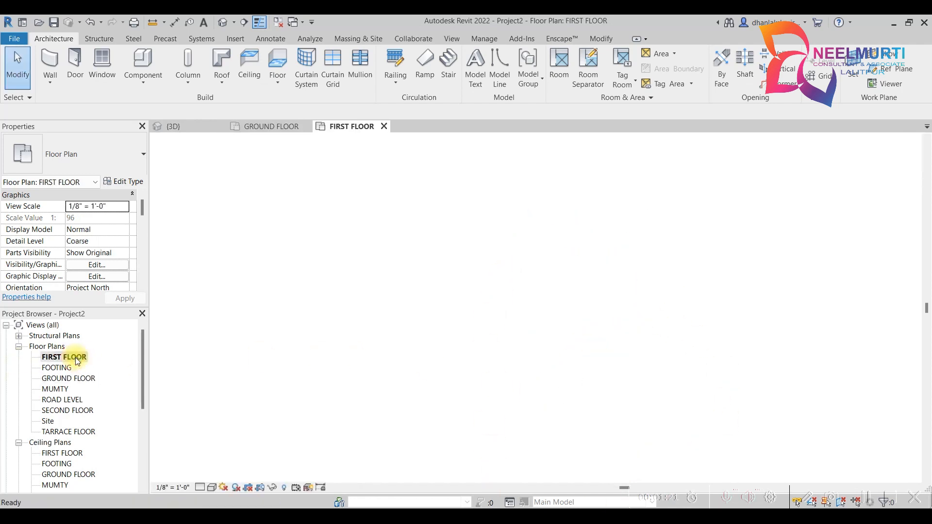
pyautogui.scroll(-4, 526, 299)
pyautogui.moveTo(575, 354); pyautogui.dragTo(601, 289, button='middle')
pyautogui.scroll(-2, 706, 298)
pyautogui.scroll(4, 623, 214)
pyautogui.moveTo(845, 382); pyautogui.dragTo(833, 260, button='middle')
pyautogui.scroll(2, 660, 175)
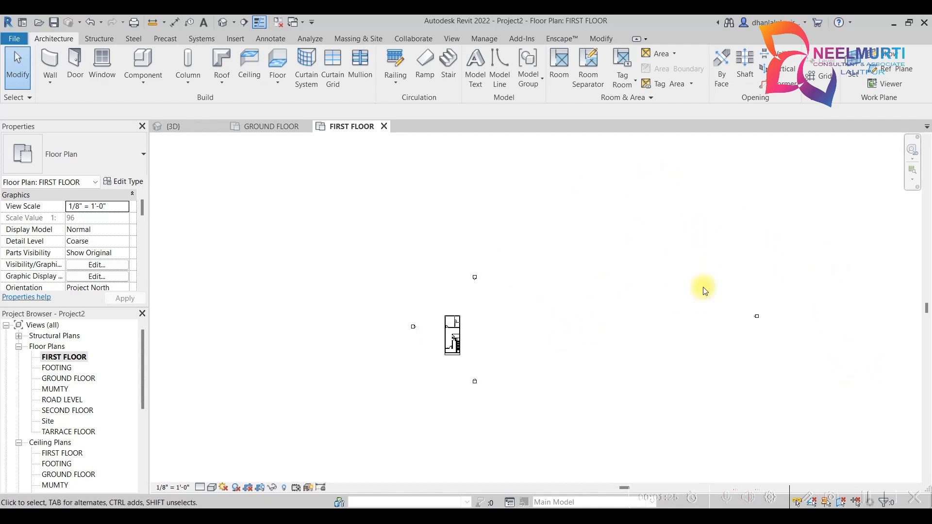
pyautogui.moveTo(703, 287); pyautogui.dragTo(642, 229, button='middle')
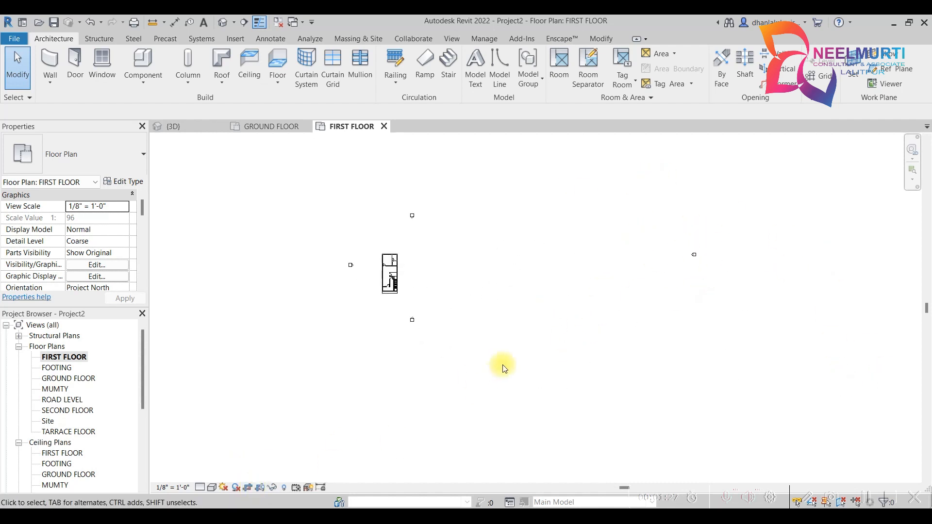
pyautogui.click(258, 488)
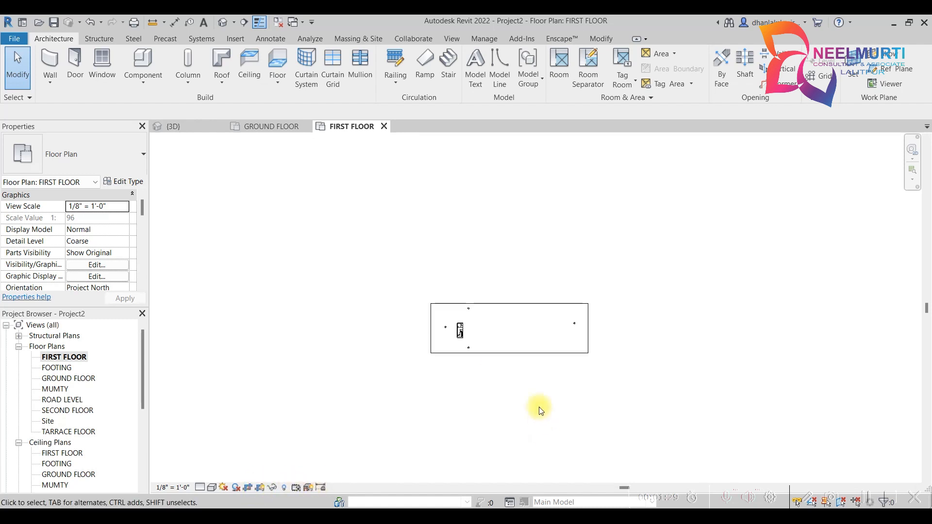
# Tighten the first floor plan's crop region on all four sides so it closely surrounds the building and its front projection
pyautogui.scroll(2, 583, 339)
pyautogui.click(598, 330)
pyautogui.moveTo(599, 302); pyautogui.dragTo(348, 268)
pyautogui.scroll(3, 354, 349)
pyautogui.moveTo(276, 185); pyautogui.dragTo(393, 189)
pyautogui.moveTo(408, 248); pyautogui.dragTo(407, 325, button='middle')
pyautogui.moveTo(412, 184); pyautogui.dragTo(408, 268)
pyautogui.scroll(4, 399, 324)
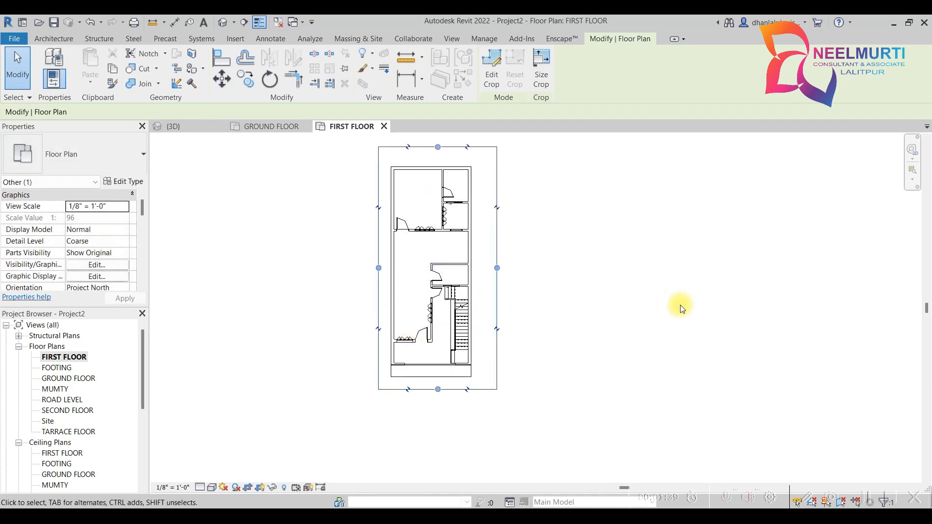
pyautogui.scroll(1, 164, 410)
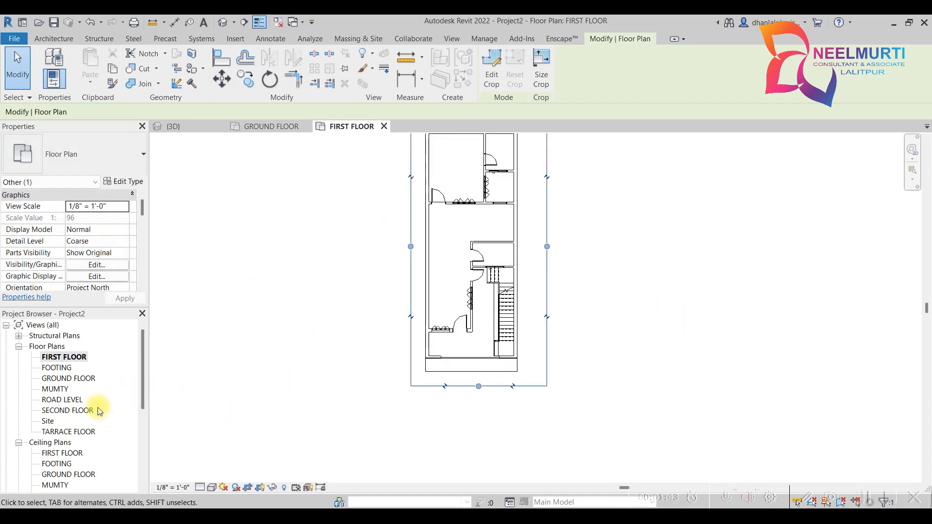
# Open the East, North, South and West building elevations one after another to review them
pyautogui.scroll(-4, 99, 411)
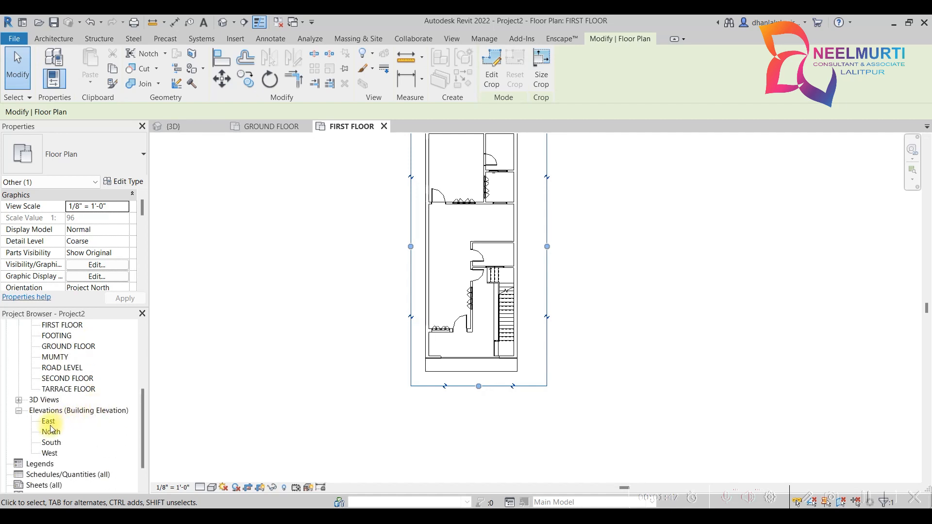
pyautogui.doubleClick(49, 423)
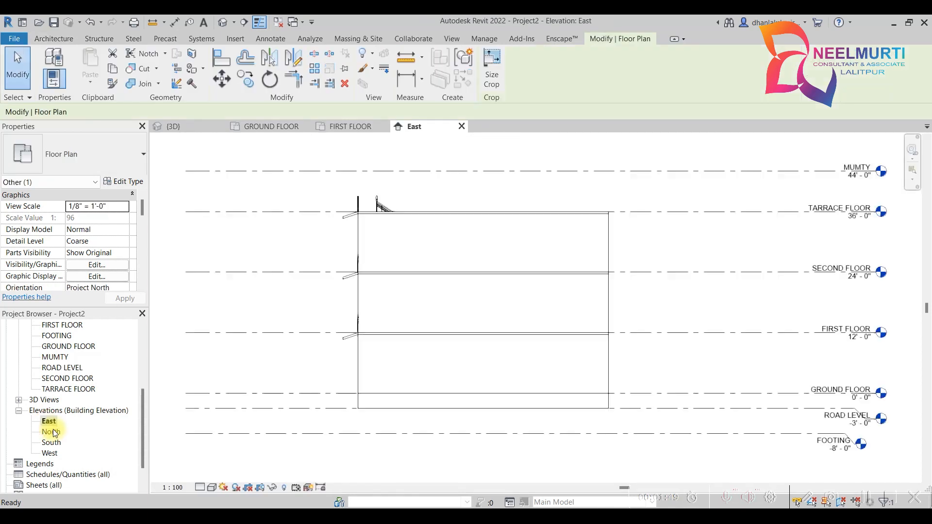
pyautogui.doubleClick(51, 432)
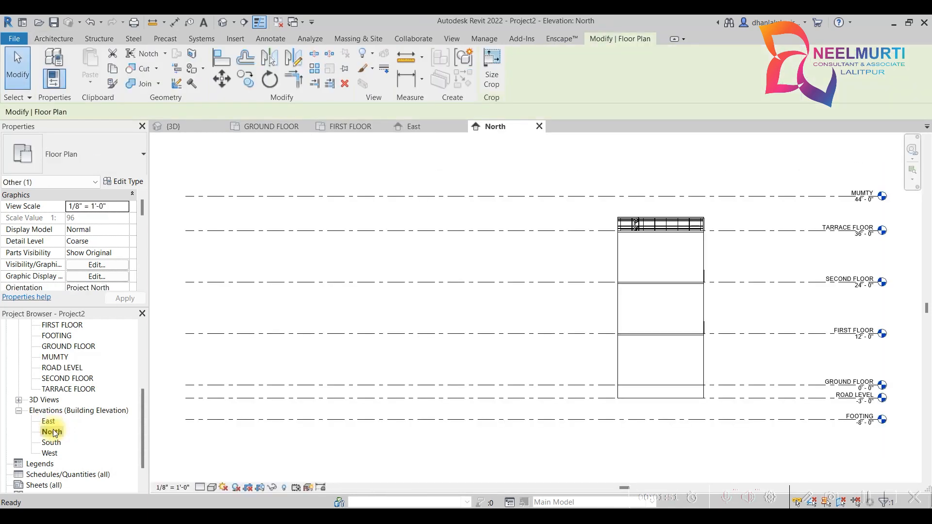
pyautogui.doubleClick(50, 443)
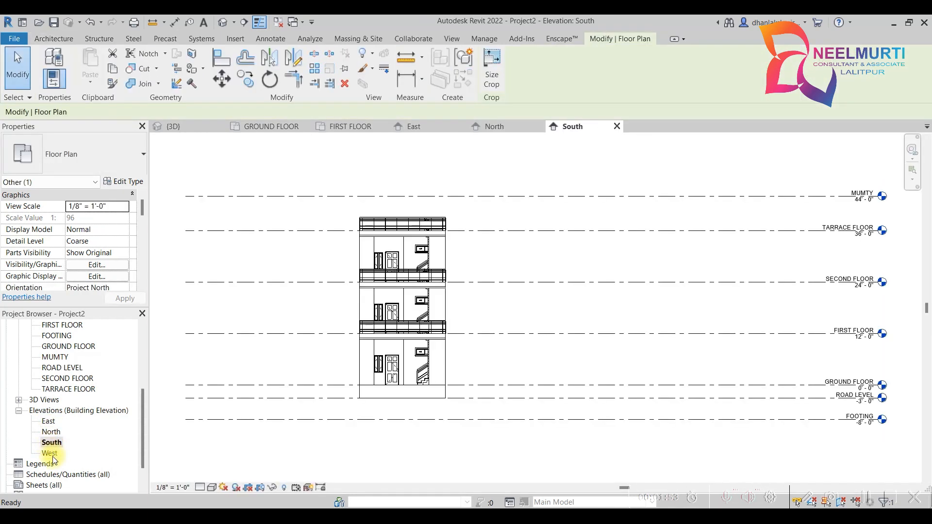
pyautogui.doubleClick(52, 453)
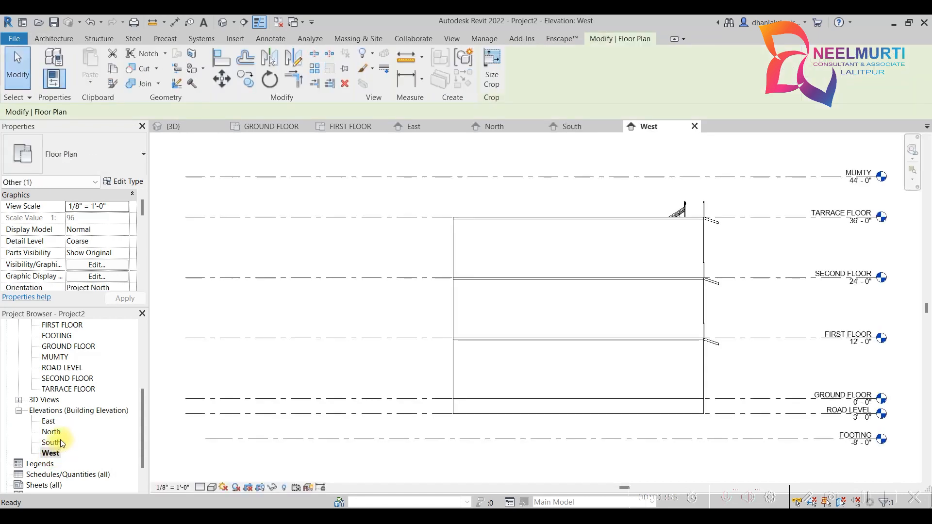
# Return to the South elevation, crop the view and show its crop region, leaving shadows off
pyautogui.doubleClick(60, 440)
pyautogui.scroll(3, 381, 371)
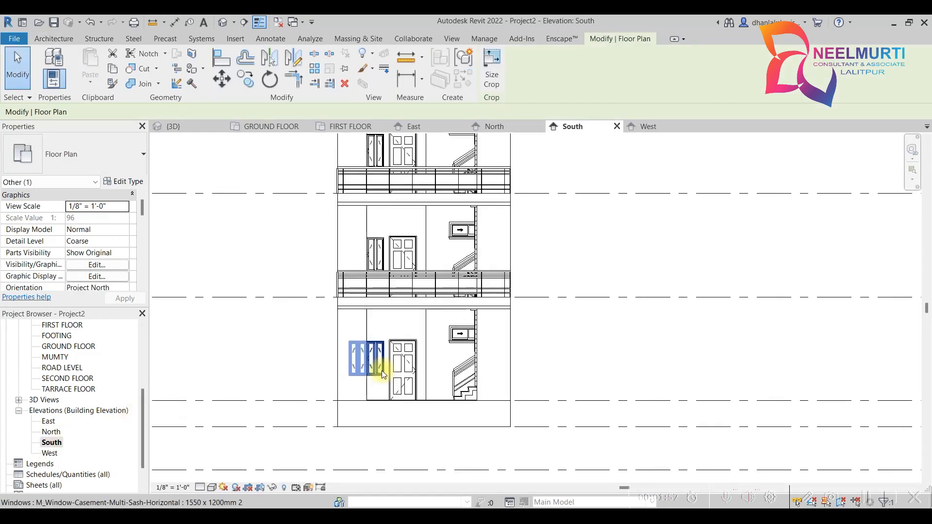
pyautogui.scroll(-4, 444, 300)
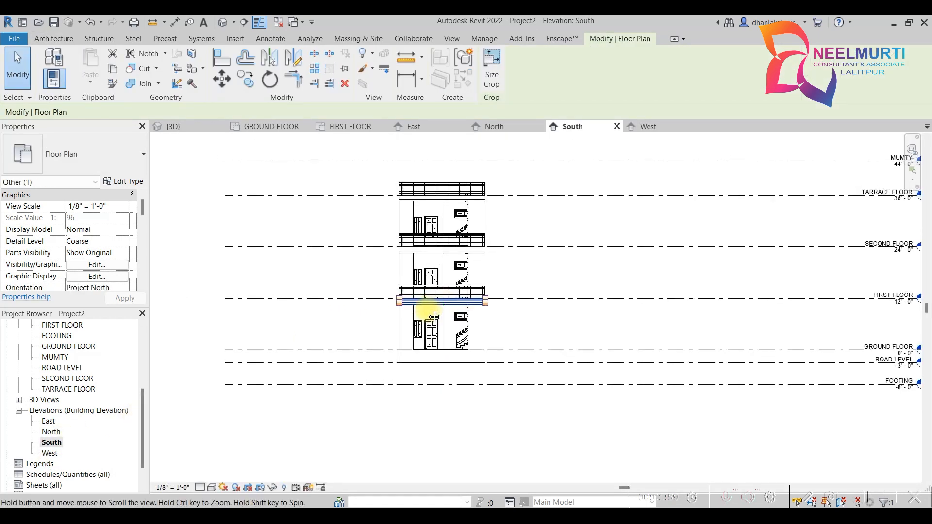
pyautogui.moveTo(500, 313); pyautogui.dragTo(495, 294, button='middle')
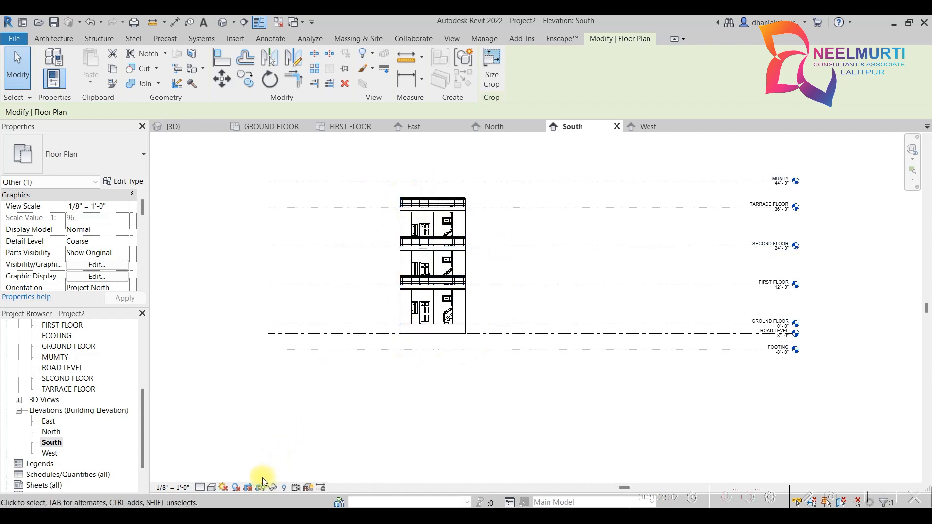
pyautogui.press('Escape')
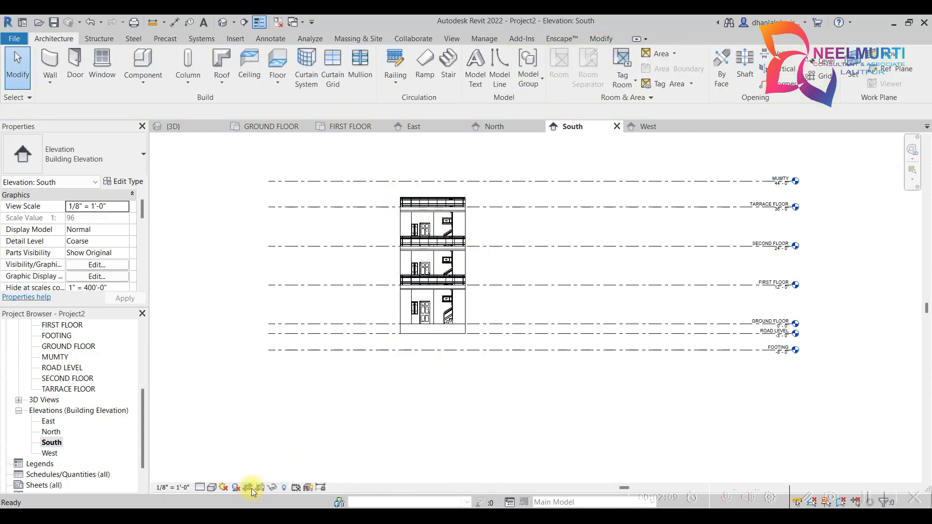
pyautogui.click(238, 487)
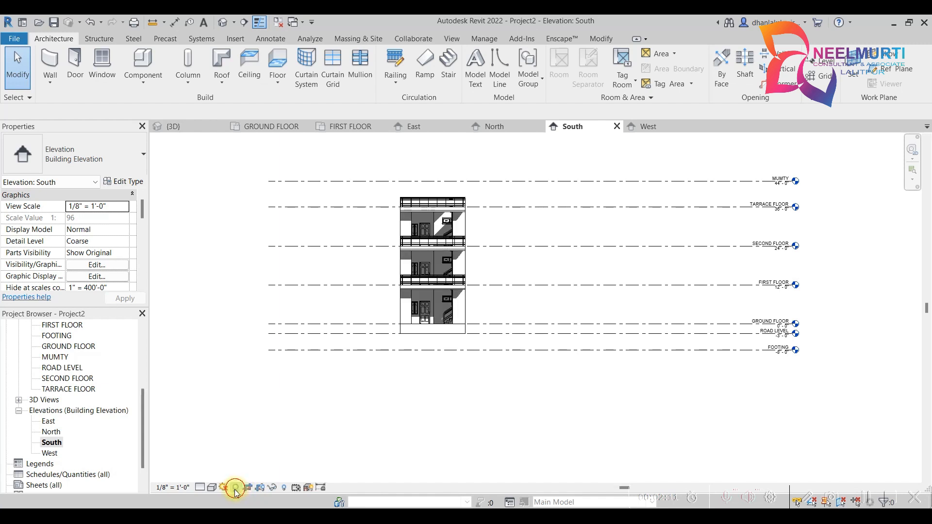
pyautogui.click(236, 487)
pyautogui.click(260, 487)
pyautogui.scroll(-3, 598, 295)
pyautogui.scroll(3, 701, 287)
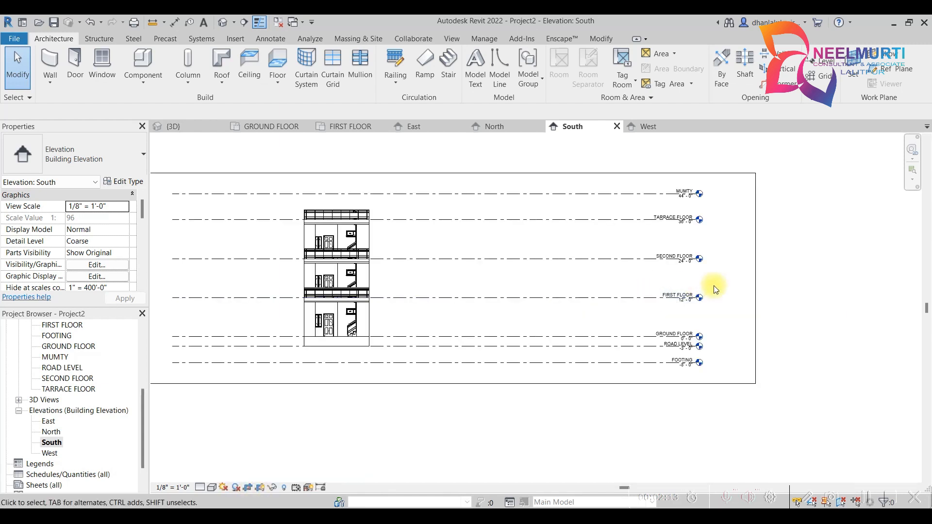
# Pull in both vertical sides of the South elevation's crop region to just outside the building
pyautogui.click(755, 278)
pyautogui.moveTo(372, 278); pyautogui.dragTo(390, 275)
pyautogui.moveTo(216, 287); pyautogui.dragTo(312, 294, button='middle')
pyautogui.moveTo(211, 283); pyautogui.dragTo(383, 285)
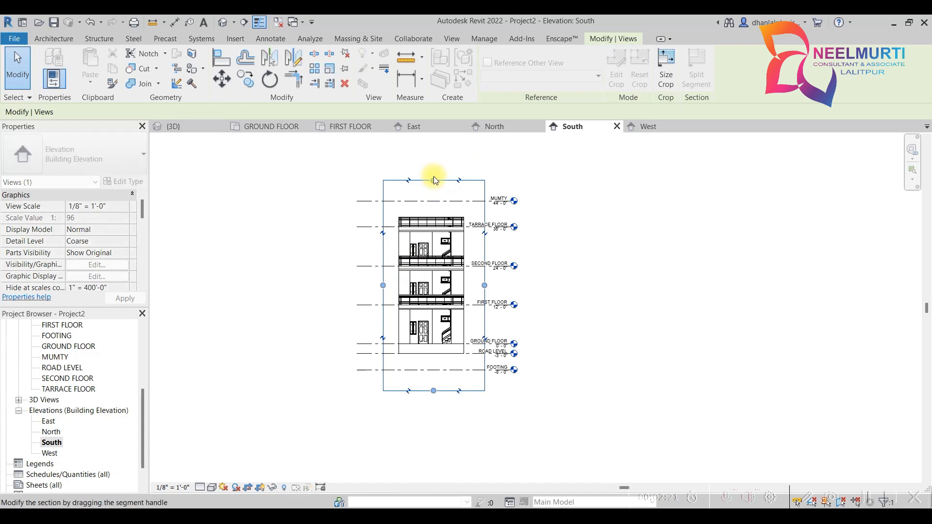
# Lower the South crop region's upper edge to just above the terrace railing and raise its lower edge to the ROAD LEVEL line
pyautogui.scroll(3, 434, 181)
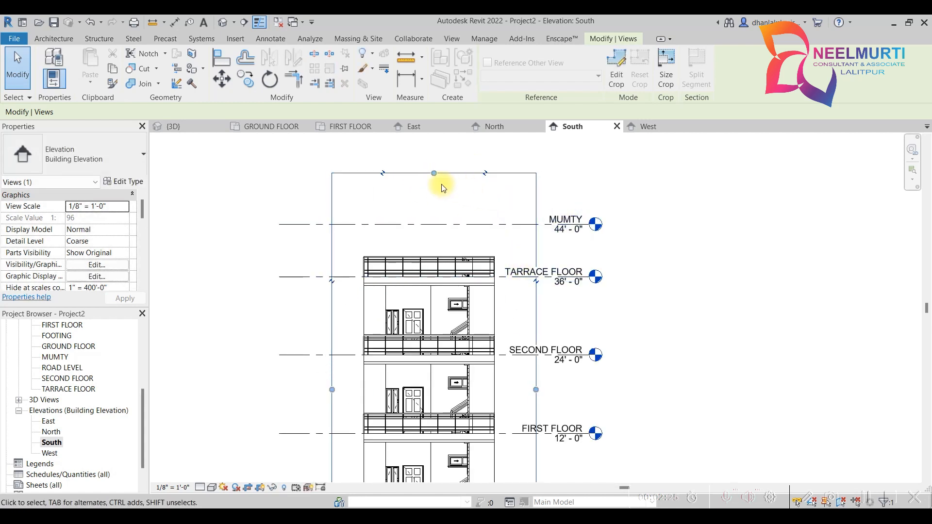
pyautogui.click(433, 173)
pyautogui.moveTo(422, 249); pyautogui.dragTo(422, 248)
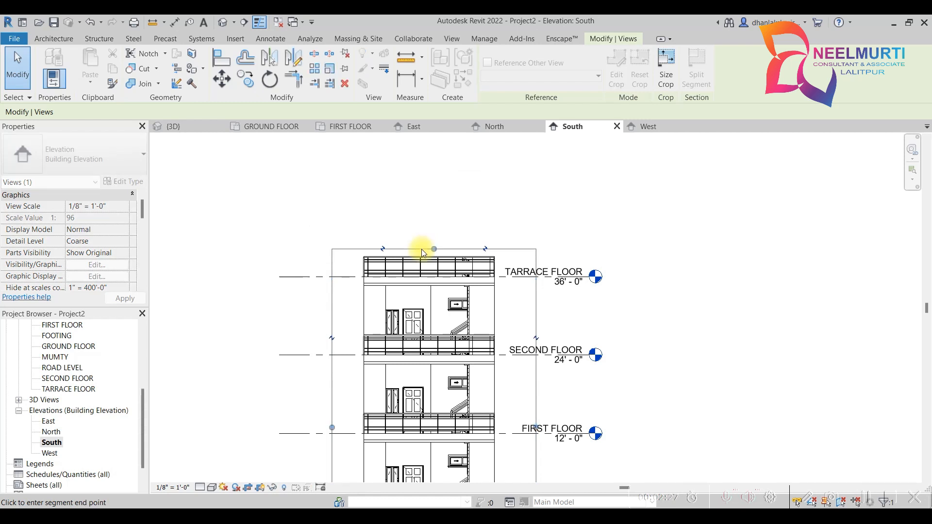
pyautogui.moveTo(510, 361); pyautogui.dragTo(573, 181, button='middle')
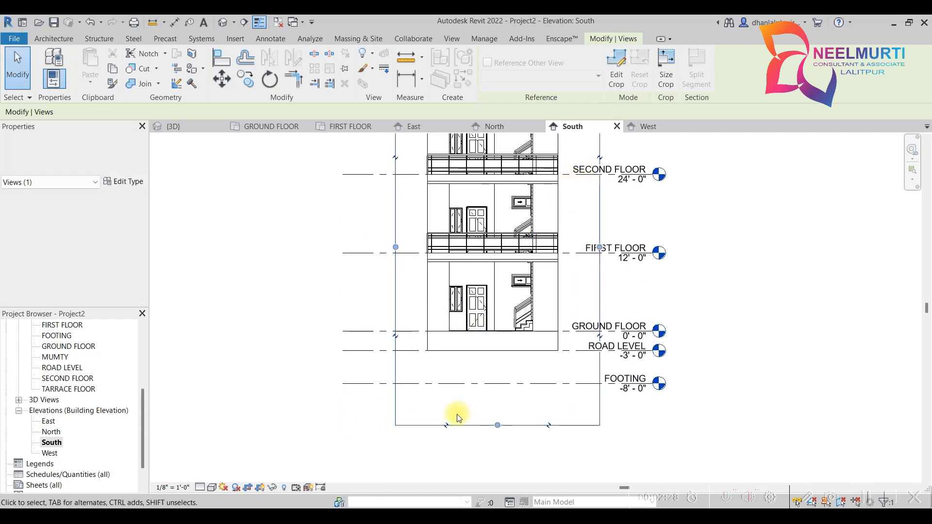
pyautogui.click(497, 426)
pyautogui.click(509, 351)
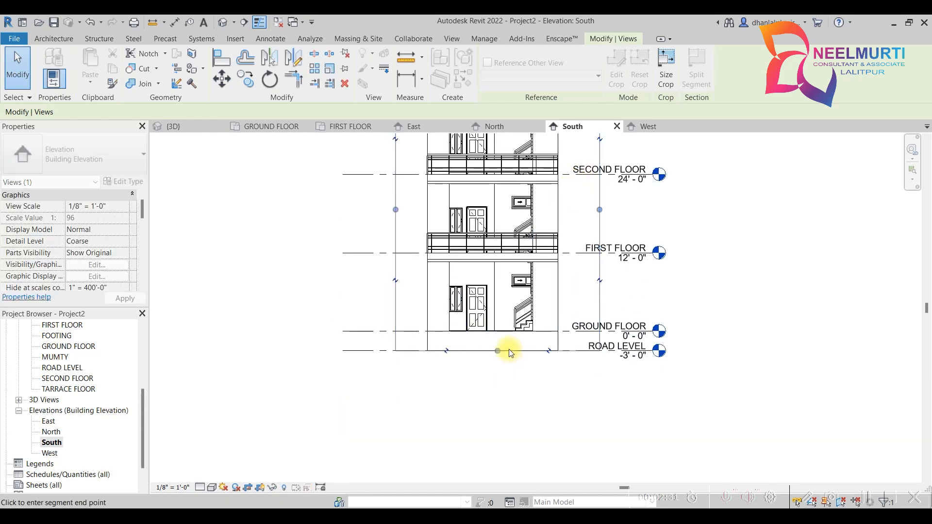
pyautogui.click(505, 349)
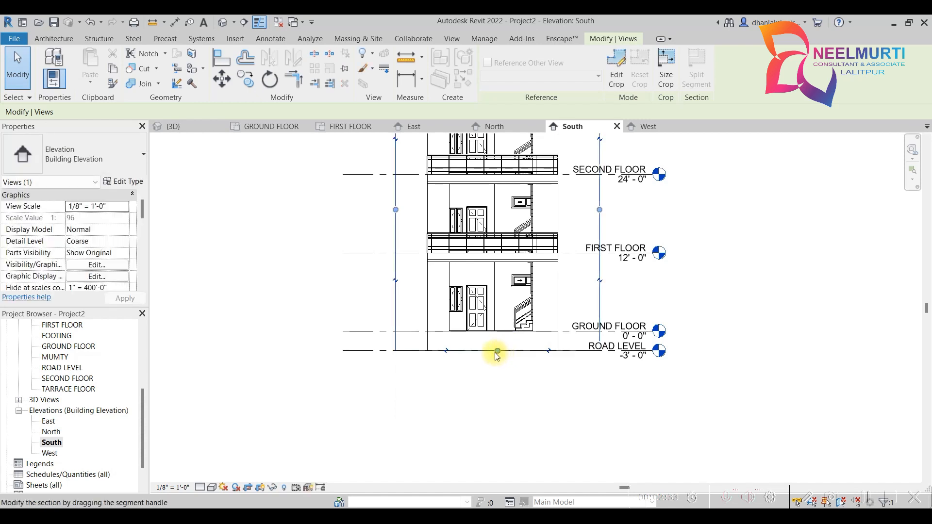
# Raise the South crop region's lower edge just above the ROAD LEVEL line and pull its side by the level heads closer to the building
pyautogui.scroll(2, 497, 346)
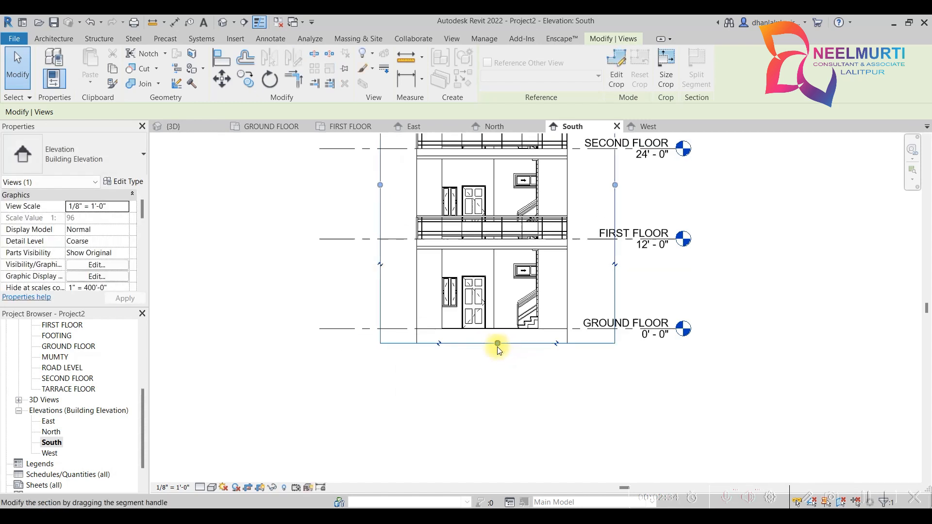
pyautogui.click(530, 378)
pyautogui.scroll(-3, 531, 378)
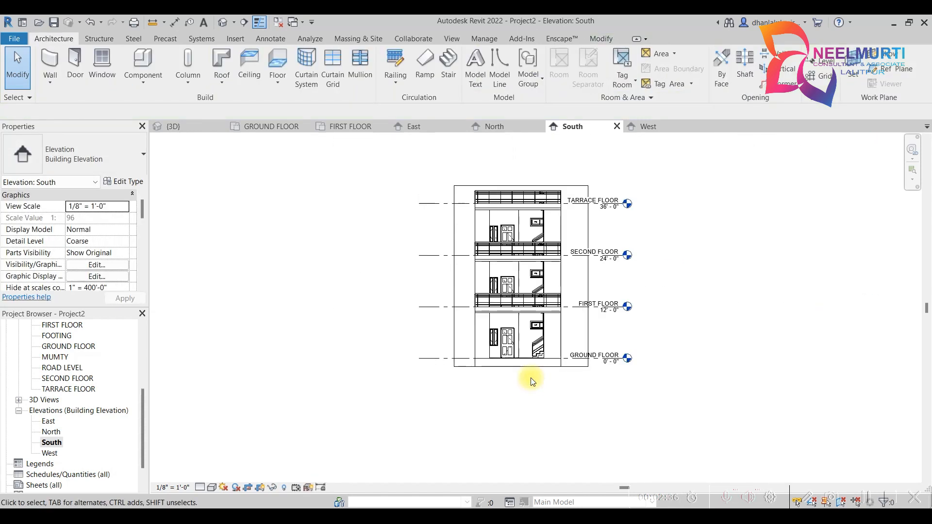
pyautogui.scroll(2, 588, 283)
pyautogui.click(585, 283)
pyautogui.moveTo(585, 272); pyautogui.dragTo(570, 280)
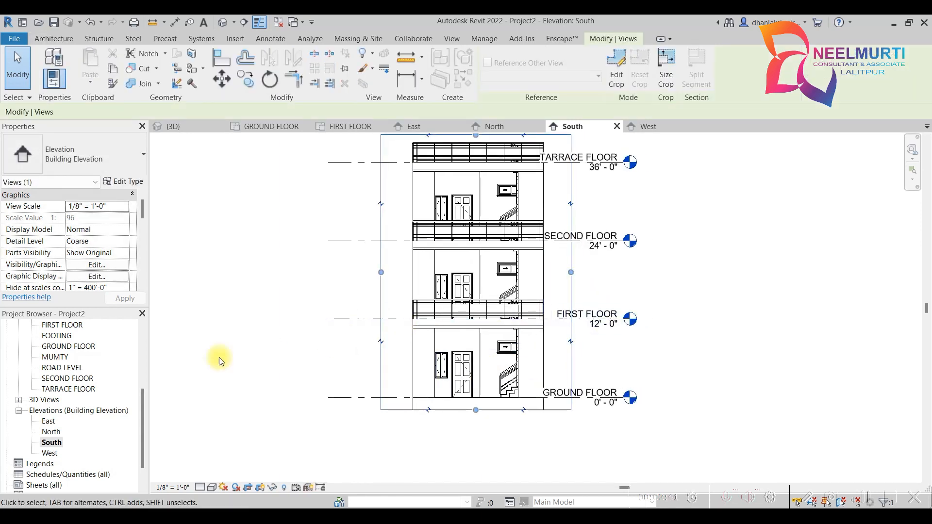
# Open the North elevation, show its crop region and pull both vertical sides in to just outside the building
pyautogui.doubleClick(49, 432)
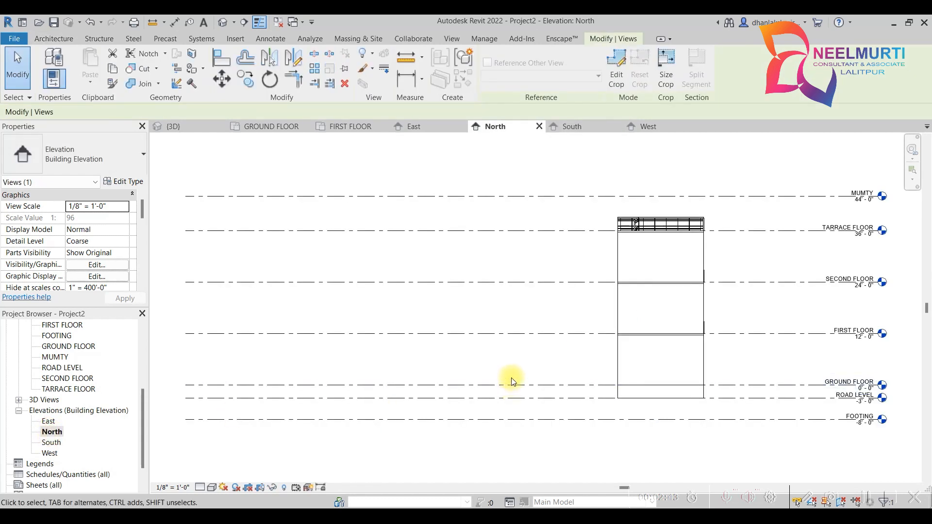
pyautogui.click(505, 318)
pyautogui.scroll(-2, 505, 318)
pyautogui.click(329, 327)
pyautogui.moveTo(331, 319); pyautogui.dragTo(536, 306)
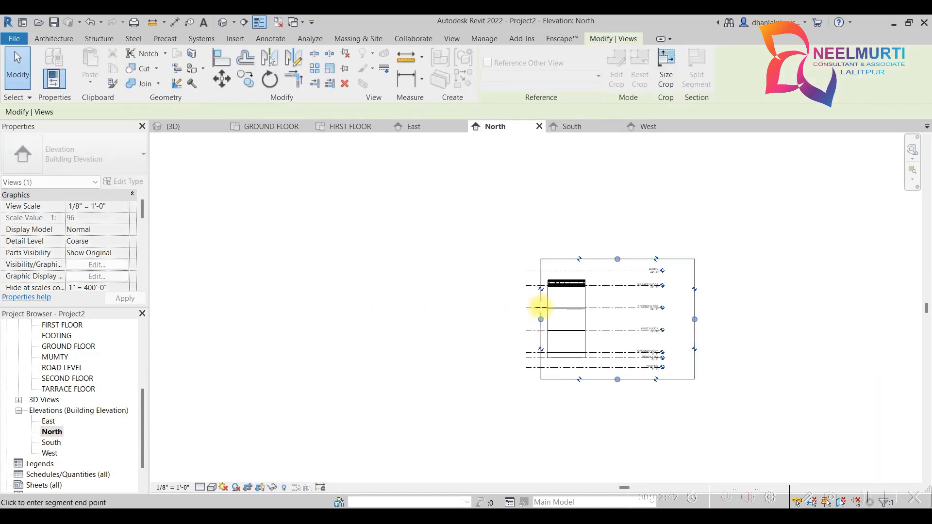
pyautogui.moveTo(694, 319); pyautogui.dragTo(600, 323)
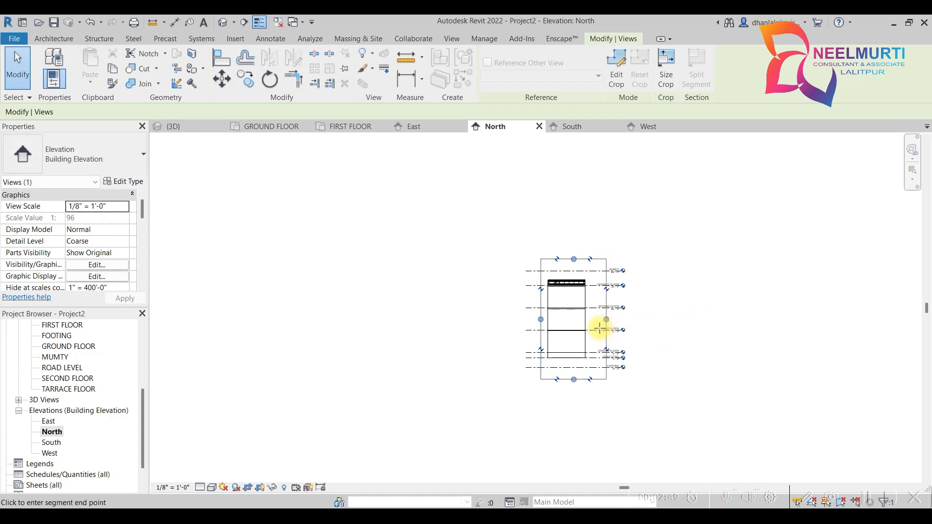
# Lower the North crop region's upper edge to just above the terrace railing and raise its lower edge to the ROAD LEVEL line
pyautogui.scroll(2, 574, 258)
pyautogui.scroll(2, 566, 261)
pyautogui.moveTo(561, 261); pyautogui.dragTo(555, 326)
pyautogui.moveTo(564, 353); pyautogui.dragTo(586, 170, button='middle')
pyautogui.moveTo(586, 444); pyautogui.dragTo(591, 382)
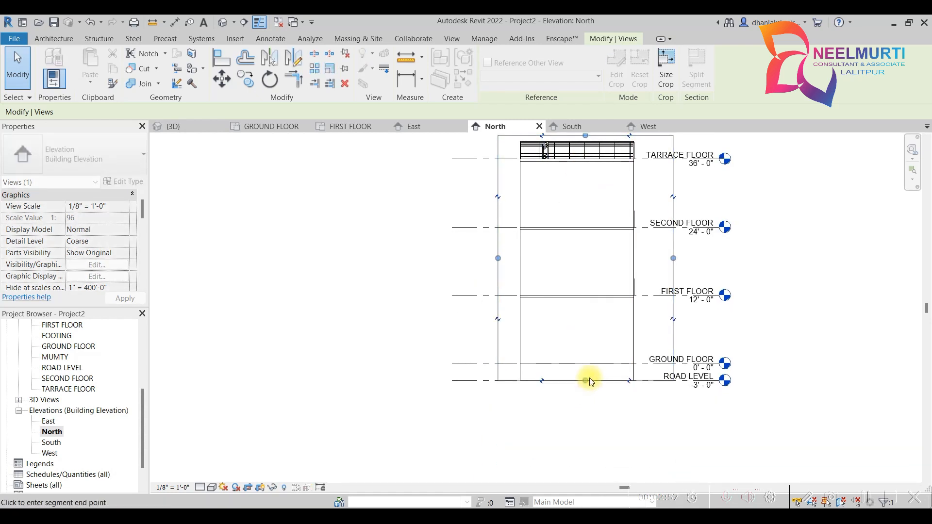
pyautogui.moveTo(589, 376); pyautogui.dragTo(587, 380)
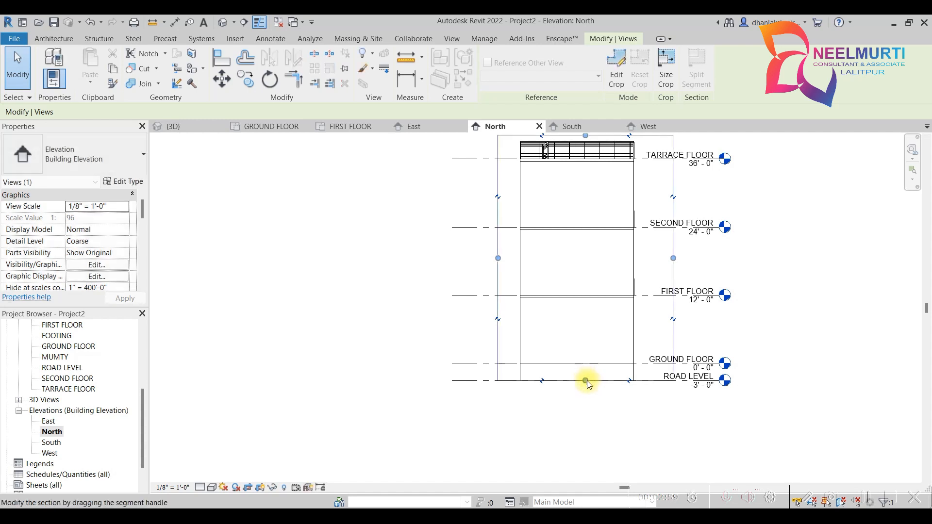
# Raise the North crop region's lower edge slightly further so the ROAD LEVEL line falls outside the crop
pyautogui.click(546, 403)
pyautogui.scroll(2, 553, 387)
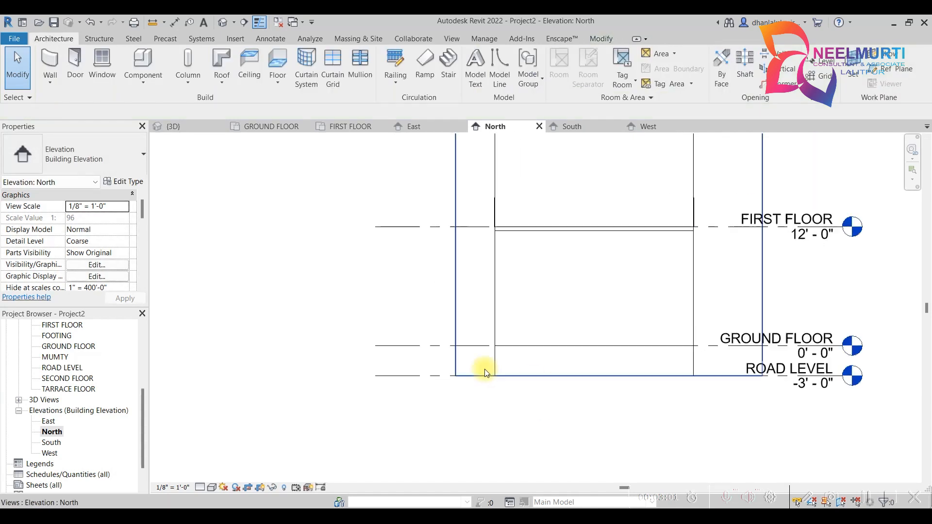
pyautogui.click(454, 356)
pyautogui.moveTo(610, 376); pyautogui.dragTo(609, 364)
pyautogui.scroll(2, 609, 374)
pyautogui.scroll(-3, 592, 382)
pyautogui.click(551, 393)
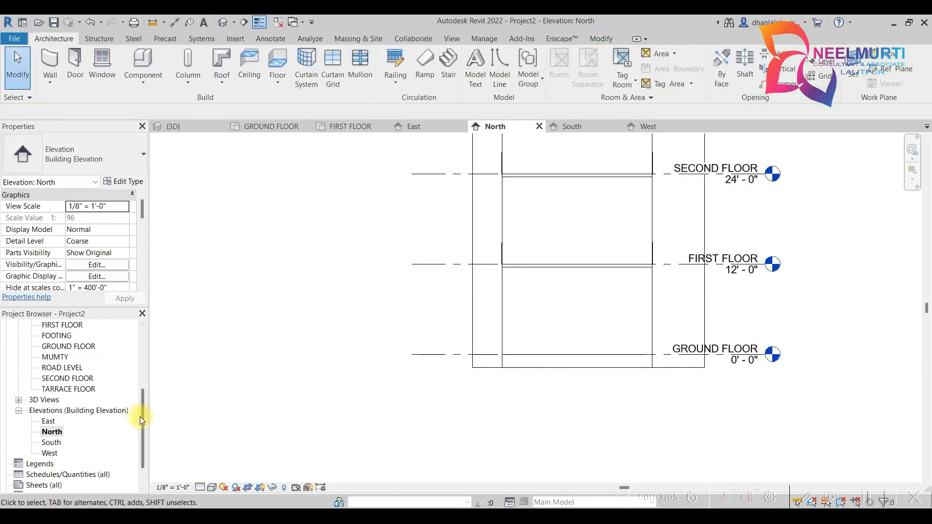
# Open the East, West and South elevations one after another to review them
pyautogui.doubleClick(49, 423)
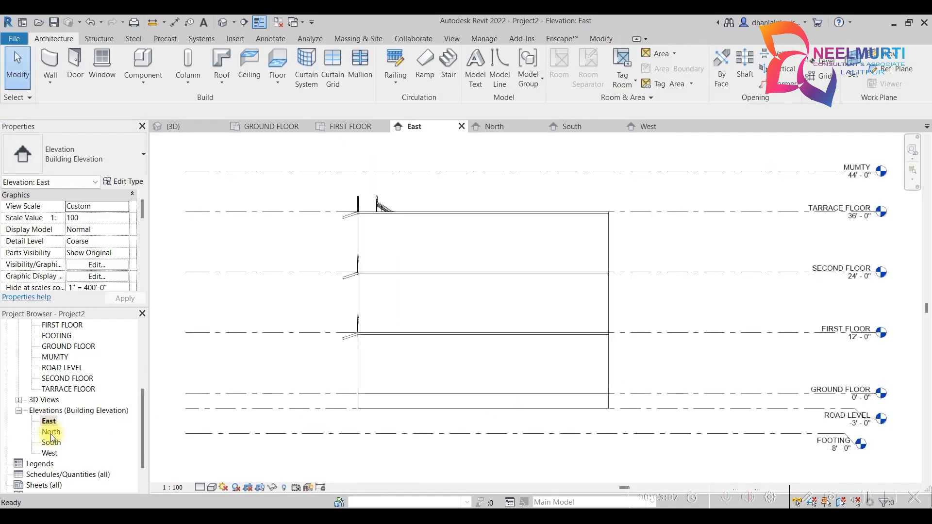
pyautogui.doubleClick(49, 453)
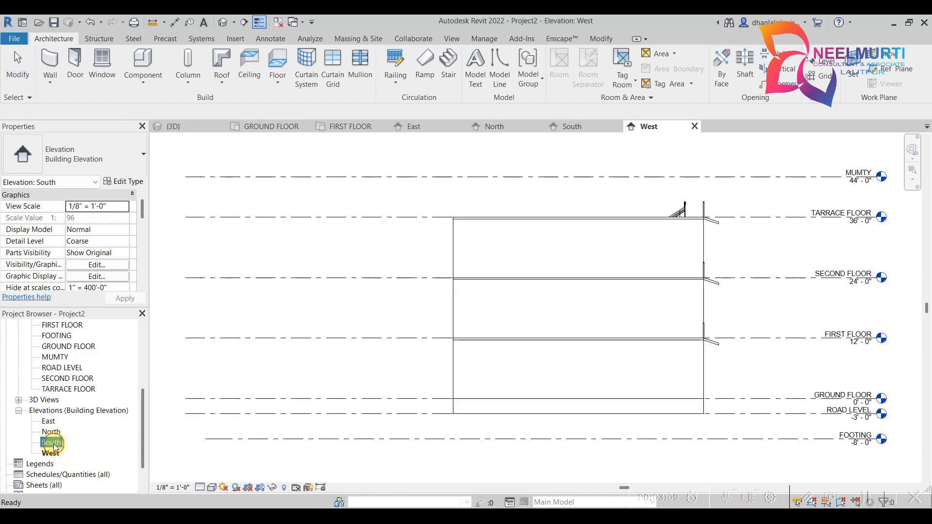
pyautogui.doubleClick(51, 442)
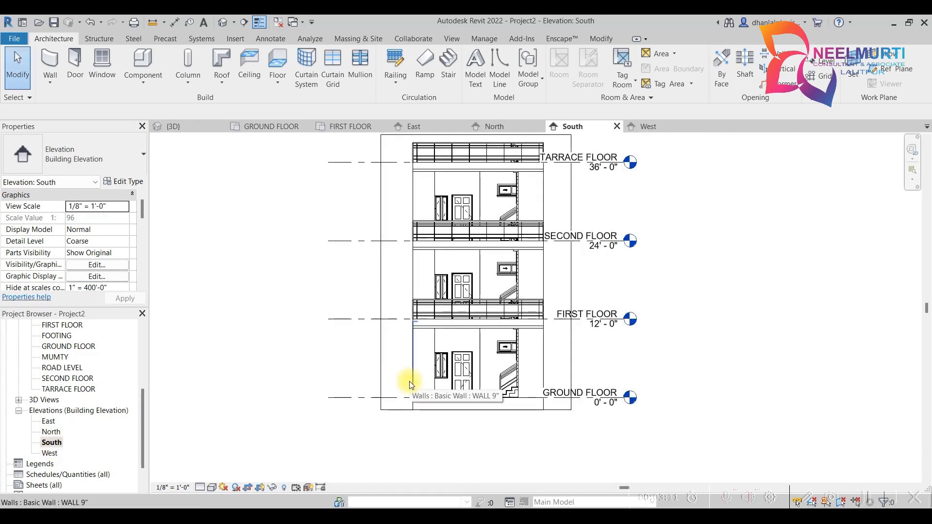
pyautogui.scroll(-3, 409, 380)
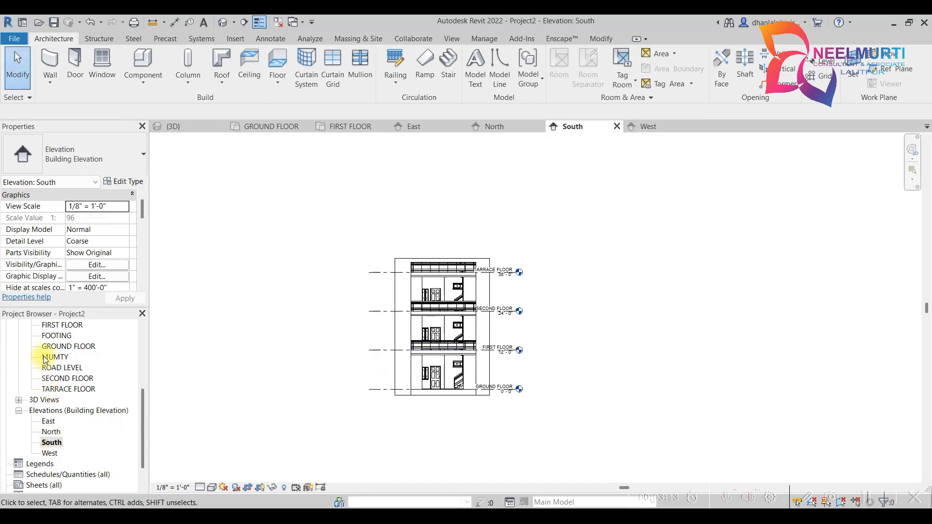
# In the GROUND FLOOR plan, draw a lengthwise section line through the staircase, extending beyond the building's front and rear walls
pyautogui.scroll(4, 49, 369)
pyautogui.doubleClick(68, 378)
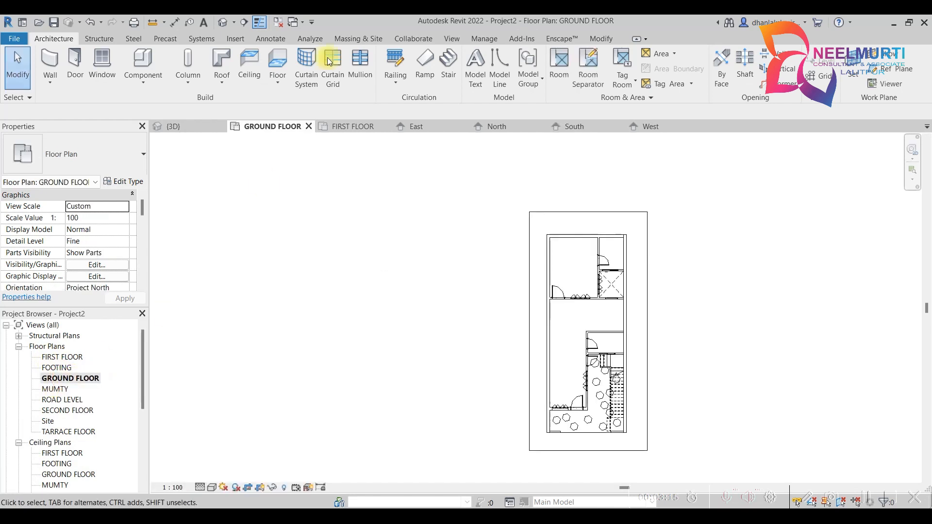
pyautogui.click(245, 23)
pyautogui.click(616, 446)
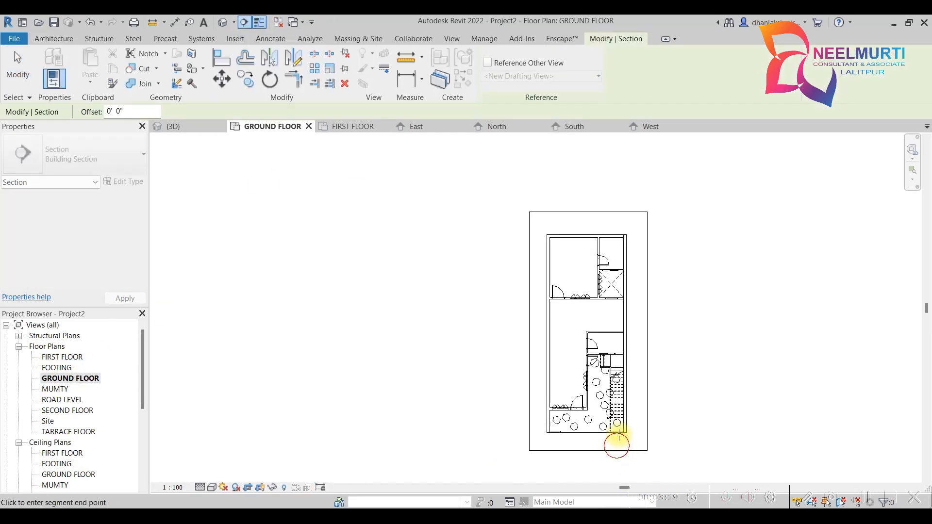
pyautogui.click(617, 220)
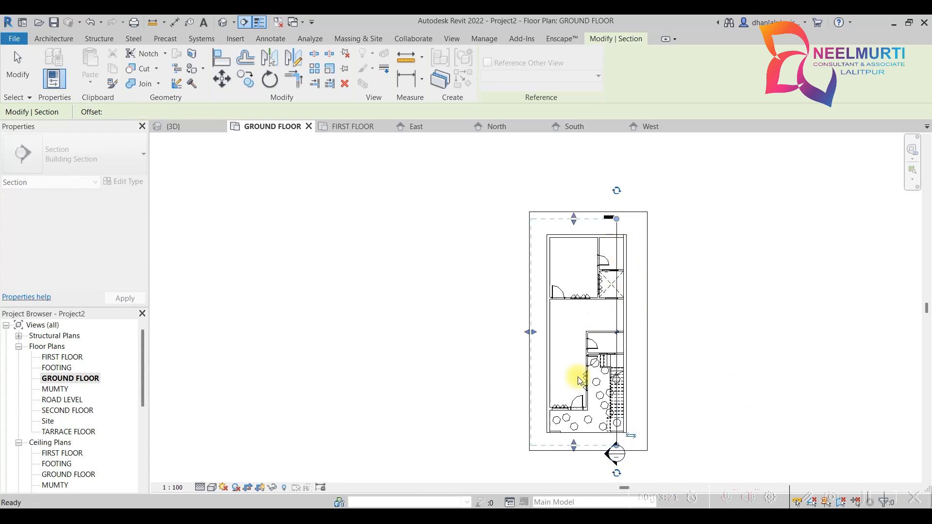
pyautogui.scroll(2, 590, 343)
pyautogui.press('Escape')
pyautogui.press('Escape')
# Open the new section view and move both vertical sides of its crop region slightly outward from the building
pyautogui.doubleClick(623, 453)
pyautogui.scroll(-2, 670, 338)
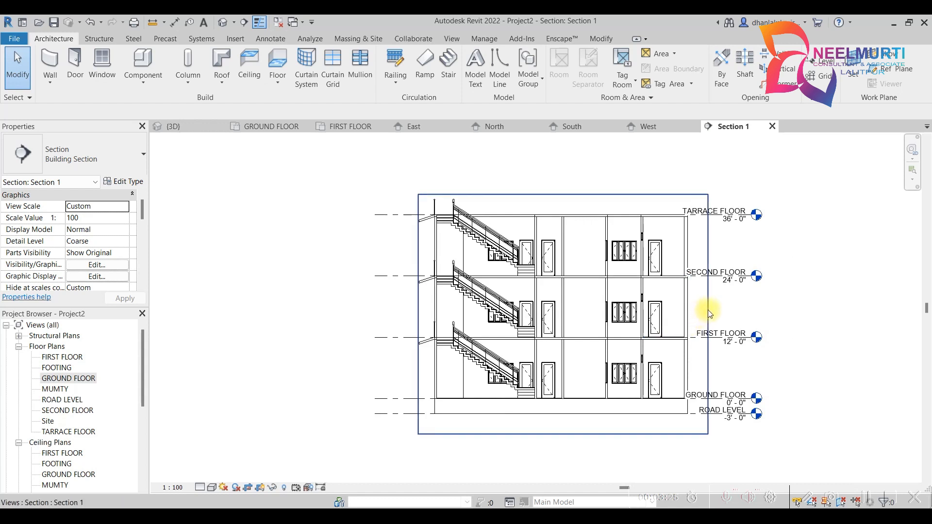
pyautogui.click(707, 313)
pyautogui.moveTo(708, 315); pyautogui.dragTo(718, 310)
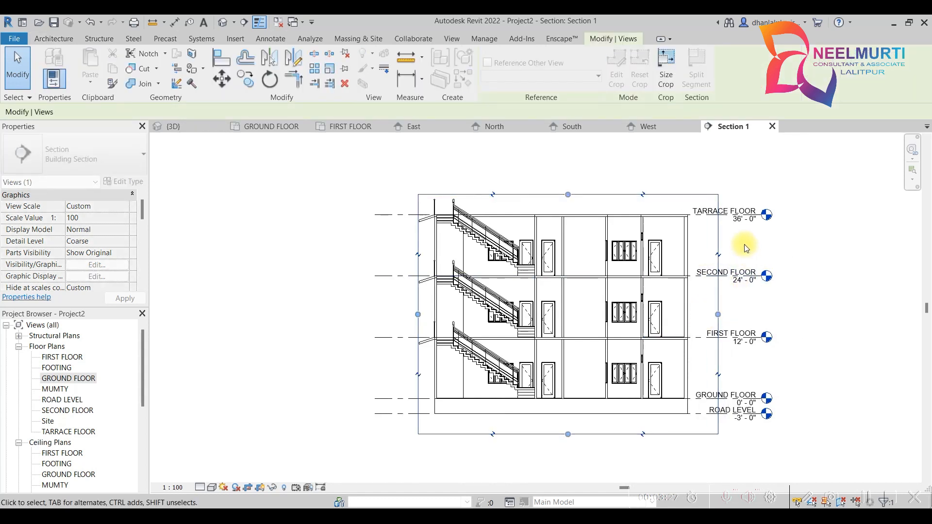
pyautogui.moveTo(416, 313); pyautogui.dragTo(406, 314)
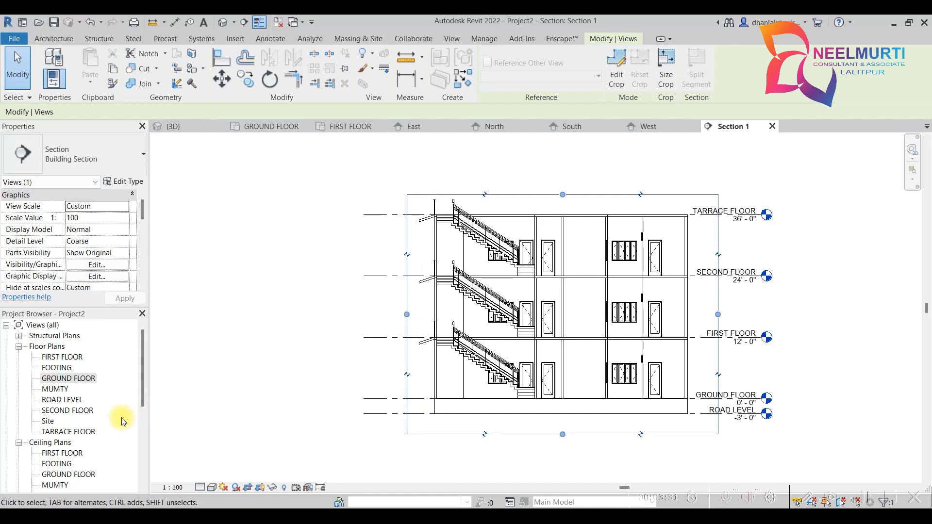
pyautogui.scroll(-3, 383, 335)
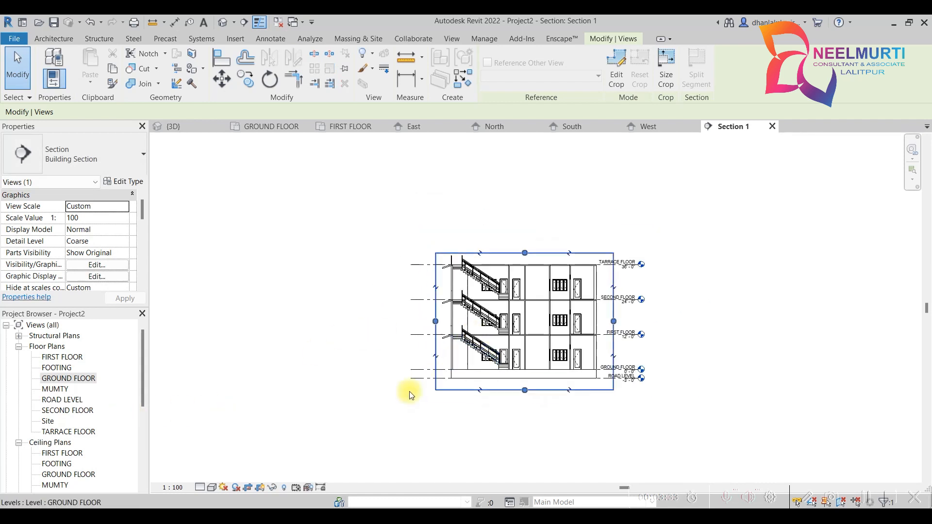
pyautogui.moveTo(410, 389); pyautogui.dragTo(362, 326, button='middle')
# Switch to the default 3D view, close all inactive views and orbit the model to face its front and right sides
pyautogui.click(237, 26)
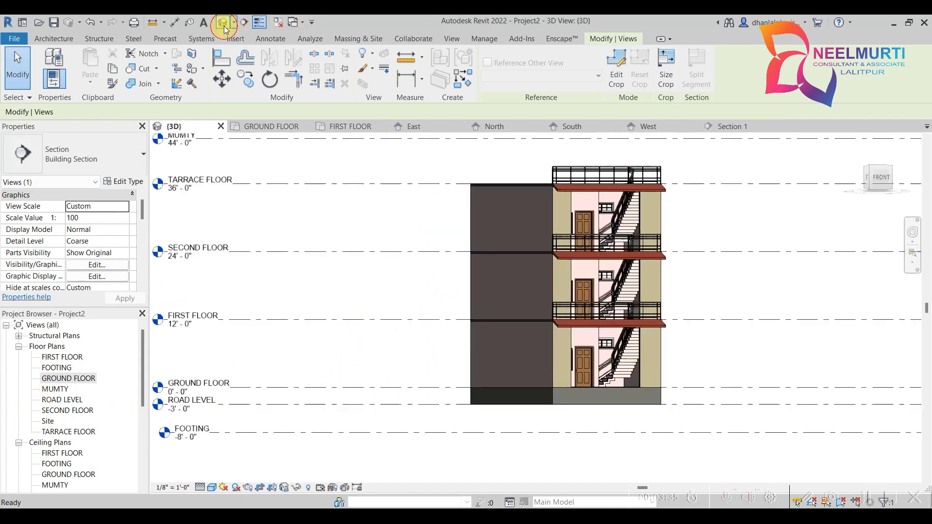
pyautogui.click(280, 23)
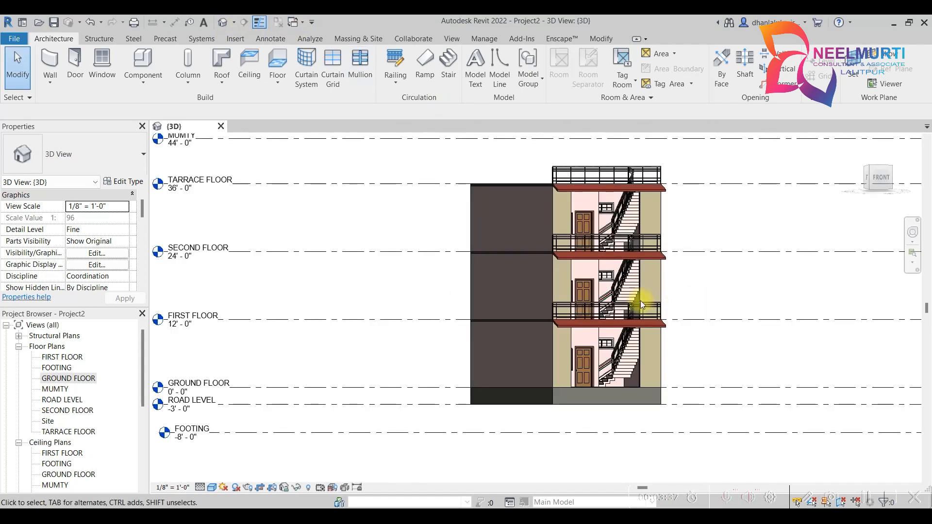
pyautogui.scroll(-5, 640, 301)
pyautogui.moveTo(856, 191)
pyautogui.mouseDown()
pyautogui.moveTo(743, 225)
pyautogui.moveTo(738, 187)
pyautogui.moveTo(801, 162)
pyautogui.moveTo(774, 213)
pyautogui.moveTo(723, 194)
pyautogui.moveTo(780, 183)
pyautogui.moveTo(821, 156)
pyautogui.moveTo(796, 150)
pyautogui.mouseUp()
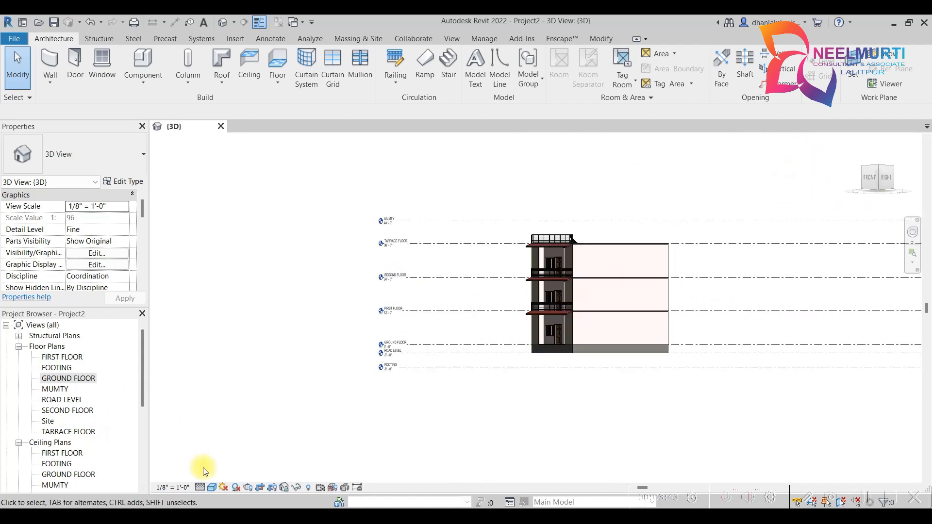
# Show the 3D view's crop region and pull in all four edges to just outside the building
pyautogui.click(271, 487)
pyautogui.scroll(-3, 426, 422)
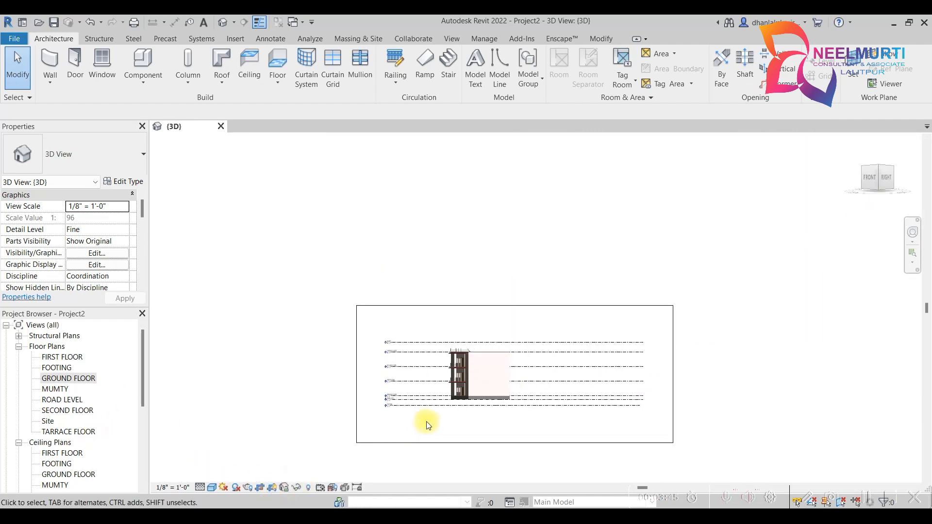
pyautogui.click(672, 375)
pyautogui.moveTo(672, 374); pyautogui.dragTo(520, 374)
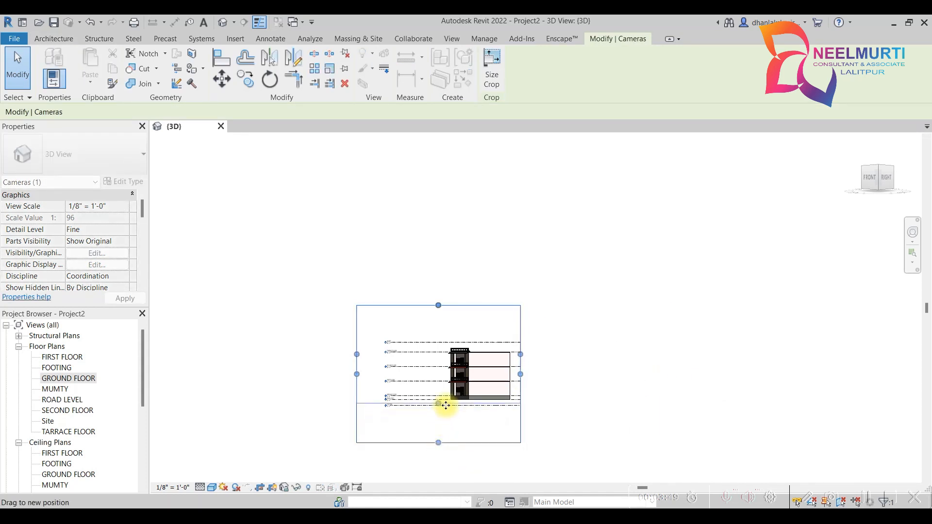
pyautogui.moveTo(356, 354); pyautogui.dragTo(443, 356)
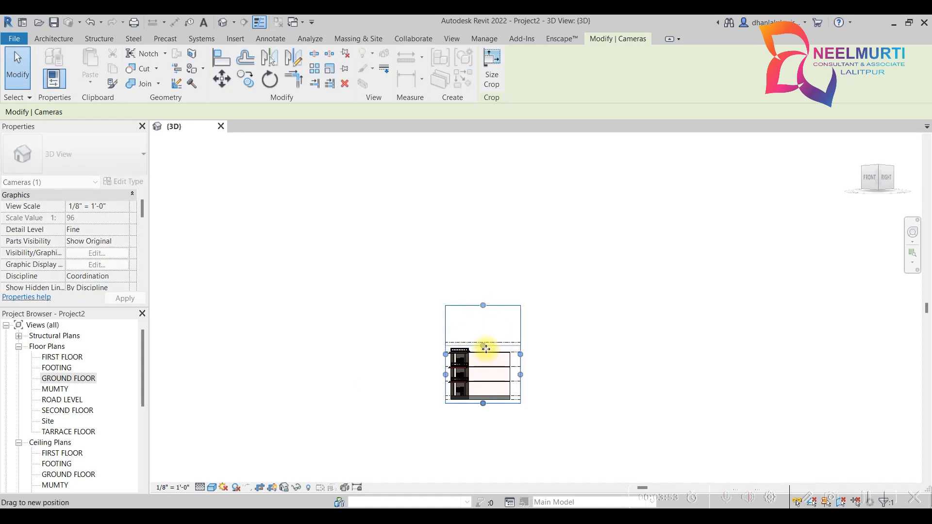
pyautogui.click(578, 355)
# Orbit the cropped 3D view to show mainly the building's front, tilted slightly from above
pyautogui.click(876, 185)
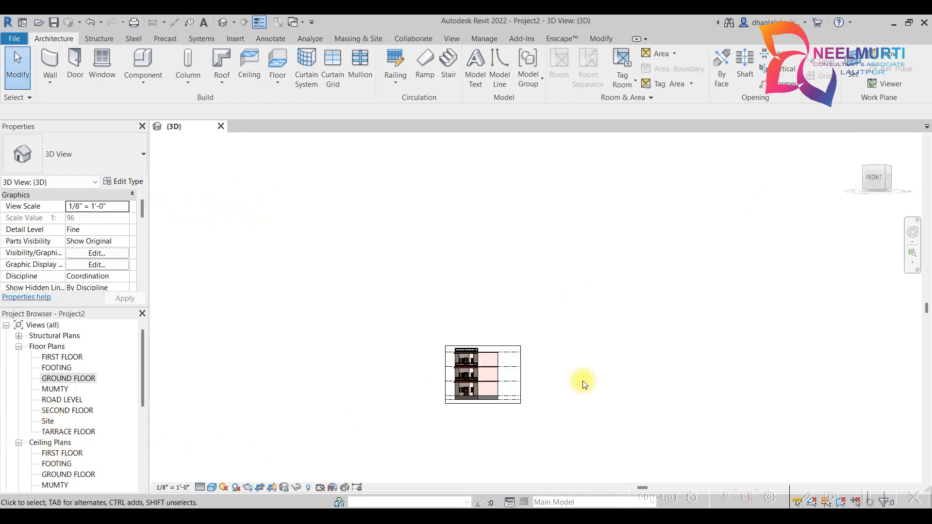
pyautogui.moveTo(881, 183)
pyautogui.mouseDown()
pyautogui.moveTo(872, 185)
pyautogui.moveTo(881, 184)
pyautogui.mouseUp()
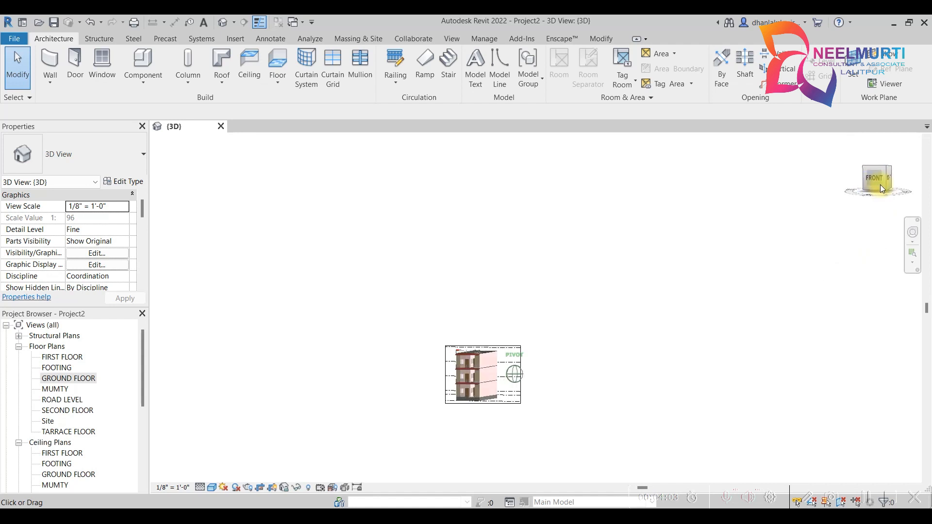
pyautogui.scroll(2, 218, 449)
# Create a new sheet using the A0 ARCHI title block loaded from the TAMPLATE TITAL BLOCK folder
pyautogui.scroll(-5, 121, 441)
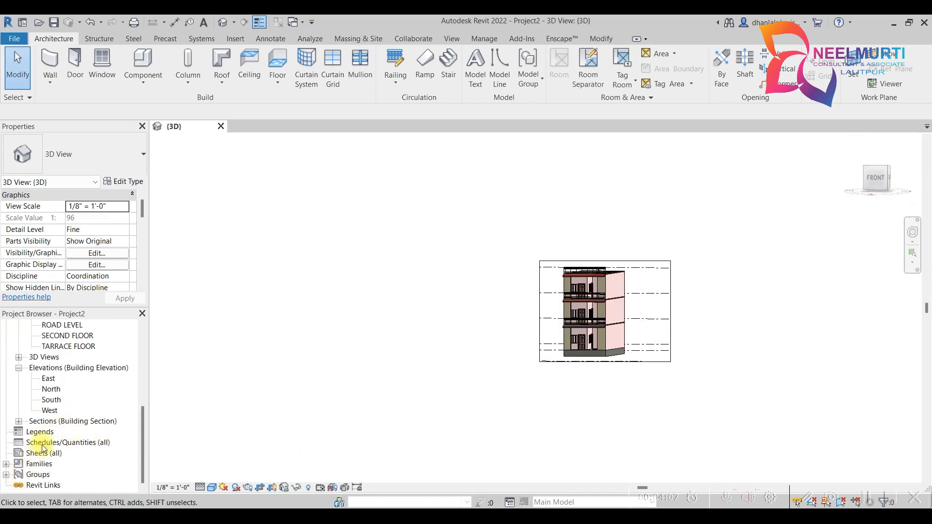
pyautogui.rightClick(43, 451)
pyautogui.click(97, 381)
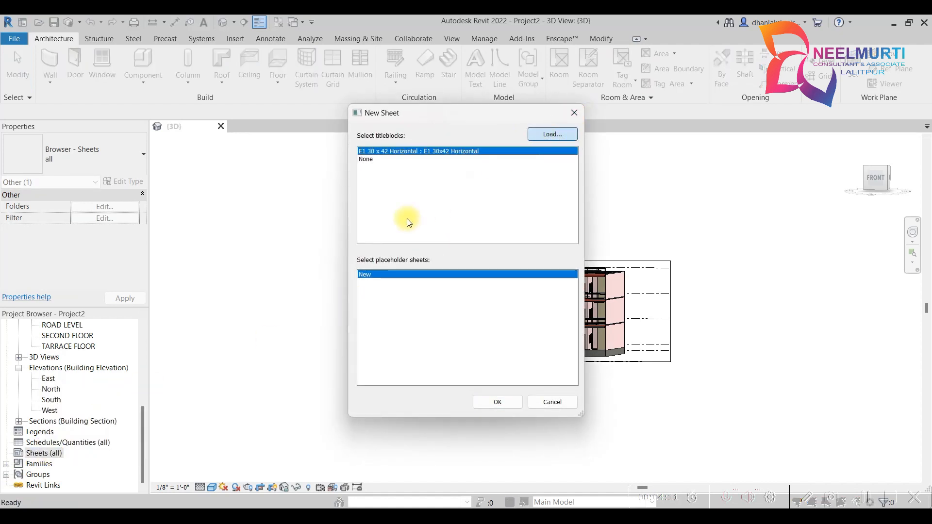
pyautogui.click(541, 136)
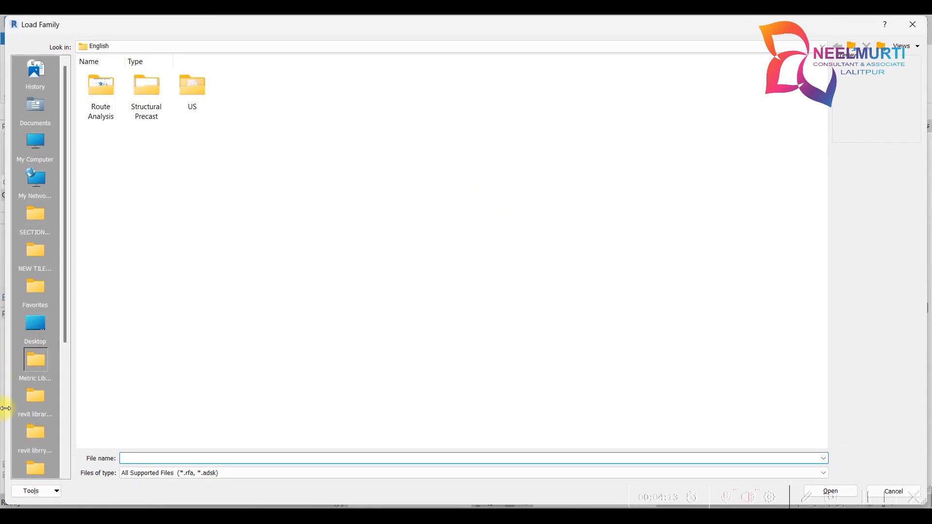
pyautogui.scroll(-5, 50, 400)
pyautogui.click(45, 398)
pyautogui.click(41, 360)
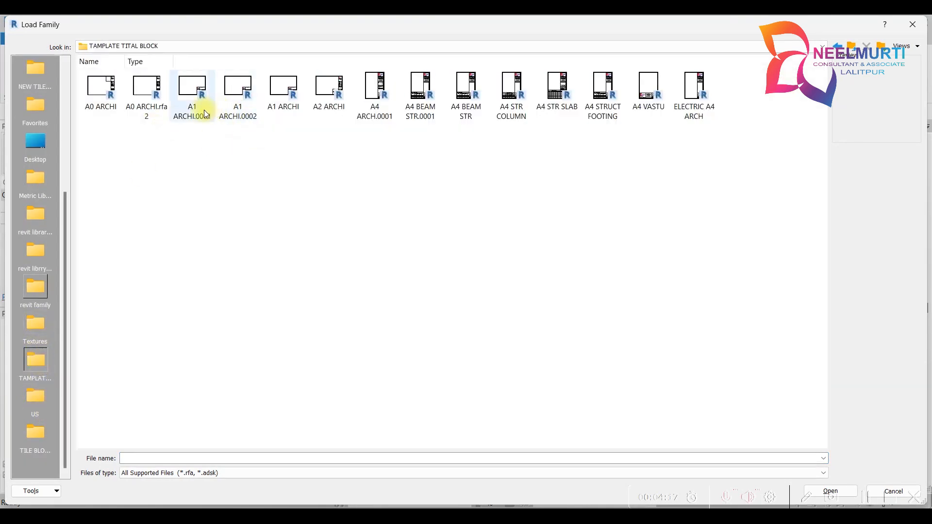
pyautogui.doubleClick(112, 99)
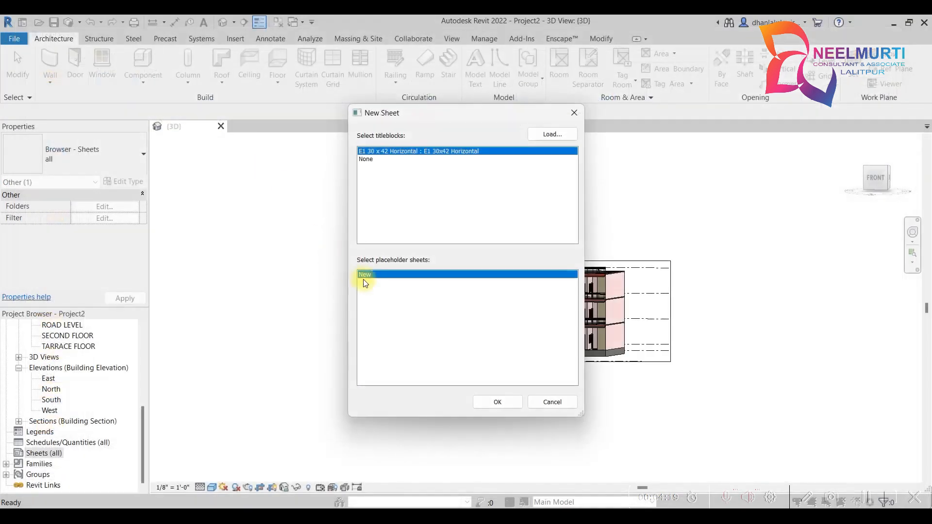
pyautogui.click(495, 402)
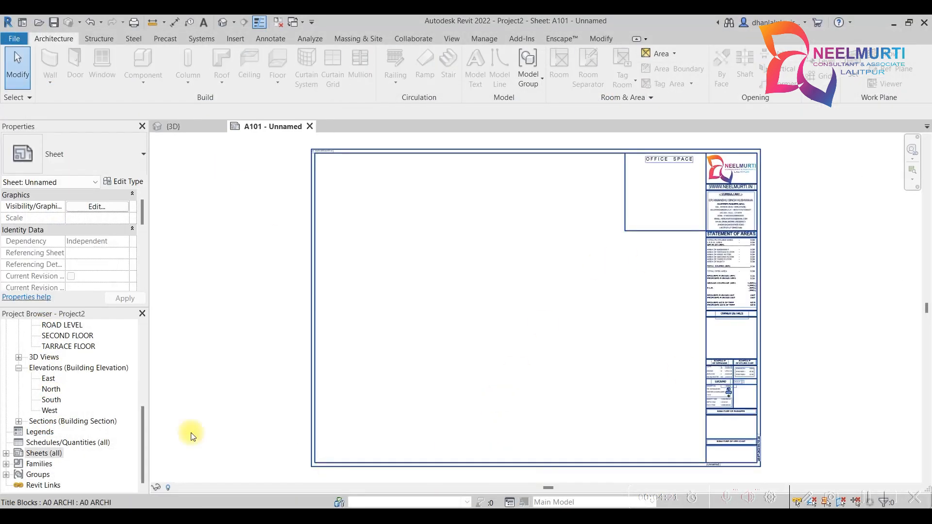
# Place the South elevation on the sheet in its upper-left area
pyautogui.scroll(2, 54, 412)
pyautogui.scroll(-1, 53, 412)
pyautogui.moveTo(54, 421); pyautogui.dragTo(347, 262)
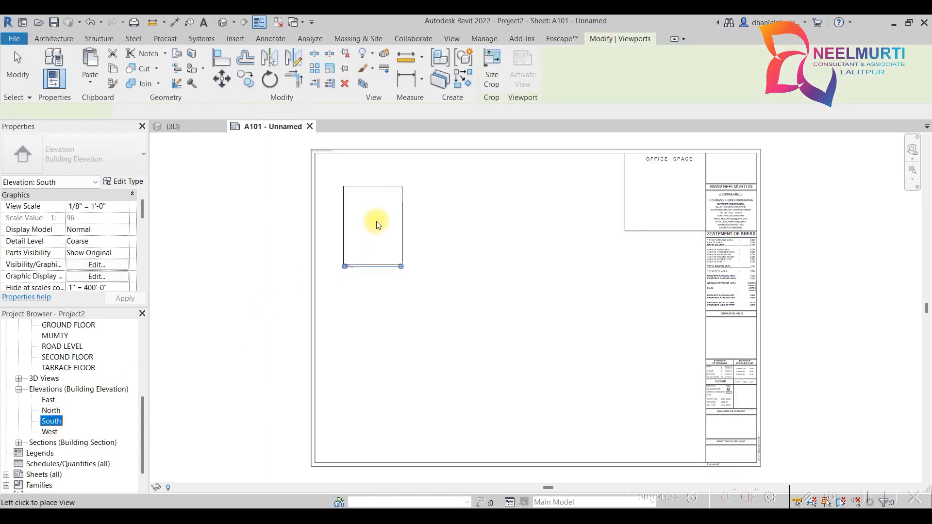
pyautogui.click(374, 207)
pyautogui.scroll(4, 367, 201)
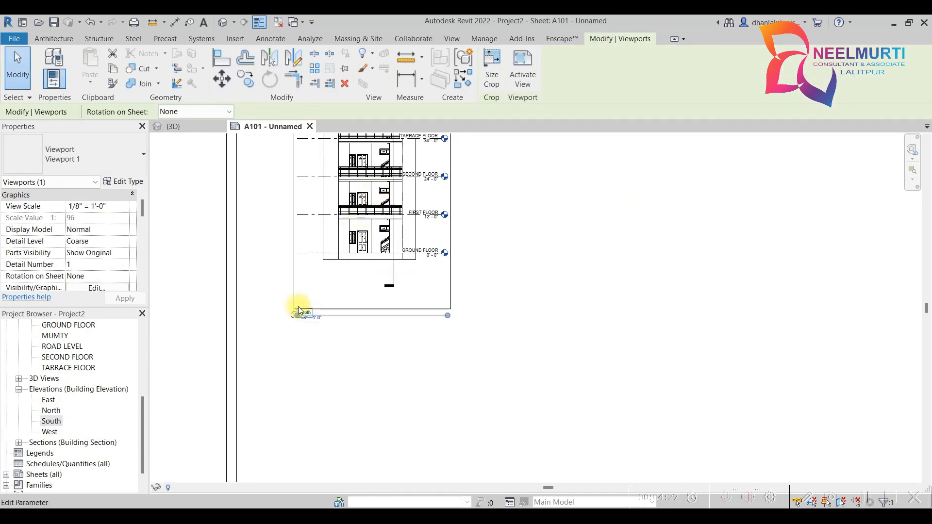
pyautogui.scroll(-2, 298, 359)
# Place the GROUND FLOOR and FIRST FLOOR plans side by side in the sheet's lower-left area, below the South elevation
pyautogui.scroll(4, 112, 389)
pyautogui.scroll(1, 57, 386)
pyautogui.moveTo(59, 380); pyautogui.dragTo(377, 334)
pyautogui.scroll(-3, 495, 159)
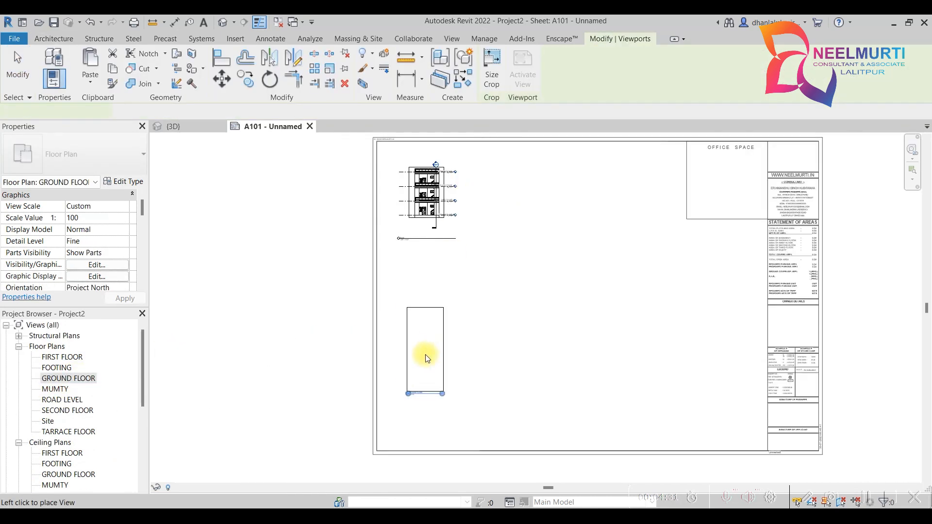
pyautogui.click(421, 373)
pyautogui.moveTo(58, 356); pyautogui.dragTo(412, 337)
pyautogui.click(479, 375)
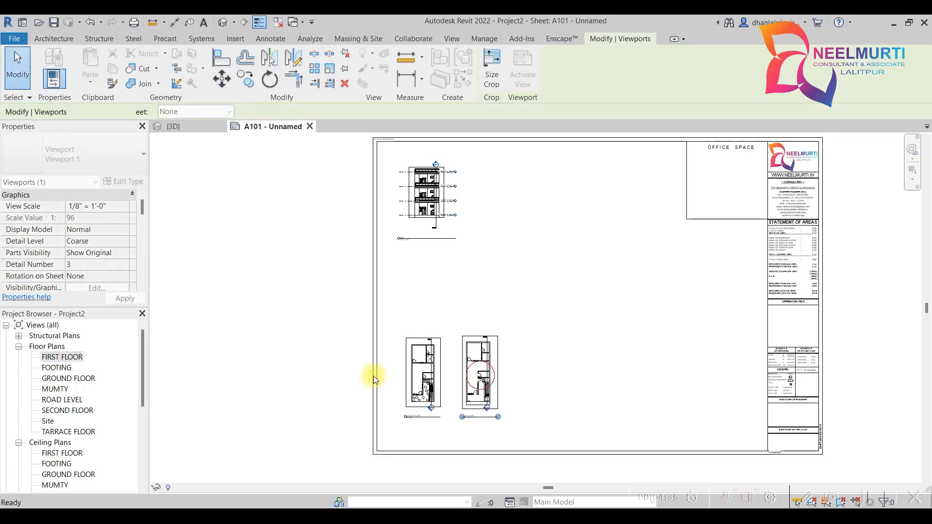
# Place the North elevation on the sheet, aligned to the right of the South elevation
pyautogui.scroll(-3, 104, 431)
pyautogui.scroll(-3, 66, 433)
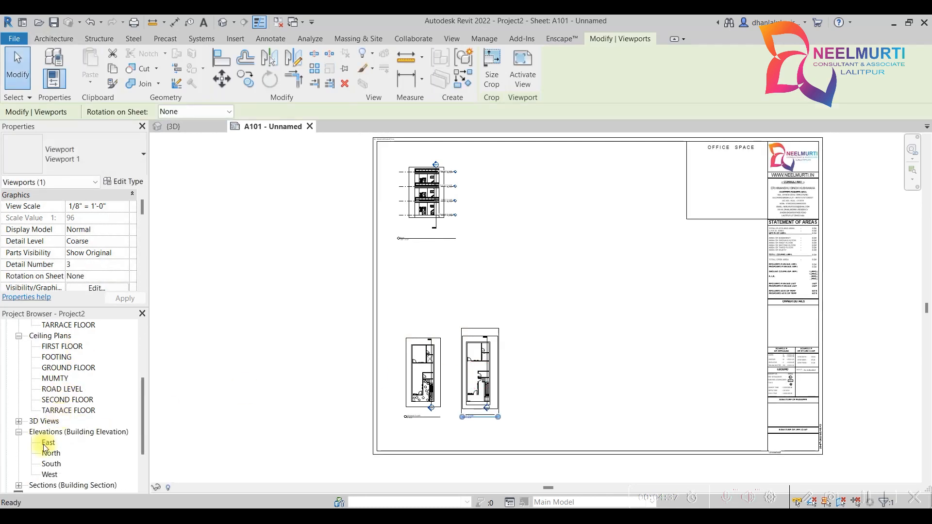
pyautogui.moveTo(51, 453); pyautogui.dragTo(453, 207)
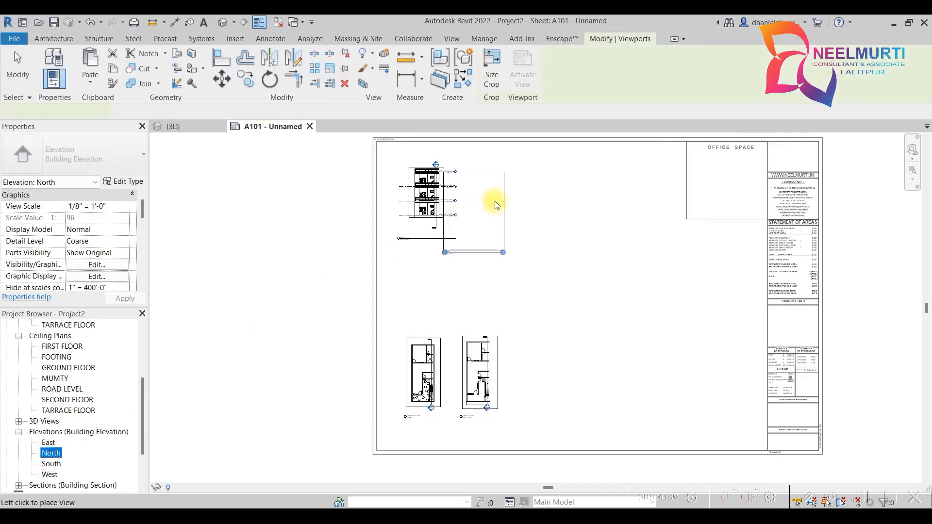
pyautogui.click(502, 198)
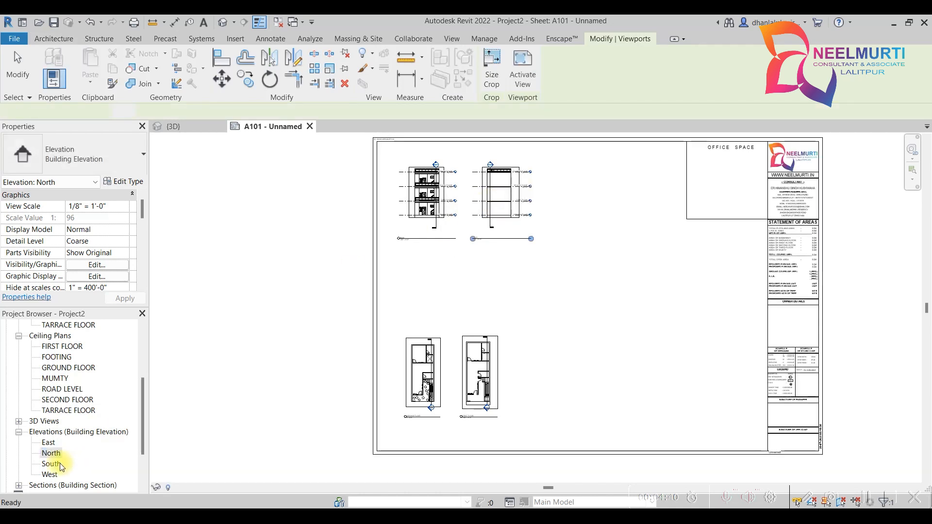
# Place the default {3D} view on the sheet between the North elevation and the OFFICE SPACE box
pyautogui.click(20, 422)
pyautogui.moveTo(50, 464); pyautogui.dragTo(624, 193)
pyautogui.click(604, 201)
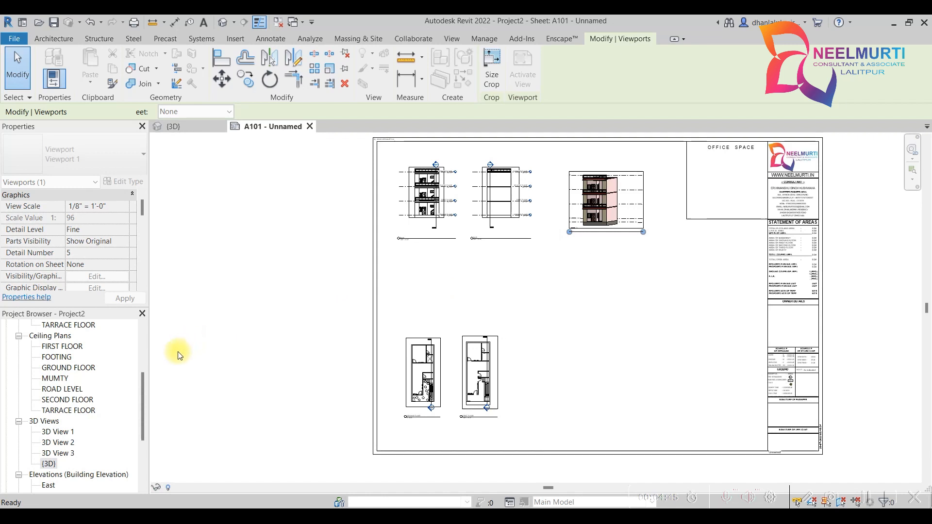
# Place the Section 1 view on the sheet just below the OFFICE SPACE box, beside the title block
pyautogui.scroll(3, 68, 388)
pyautogui.scroll(-2, 60, 391)
pyautogui.scroll(-5, 61, 390)
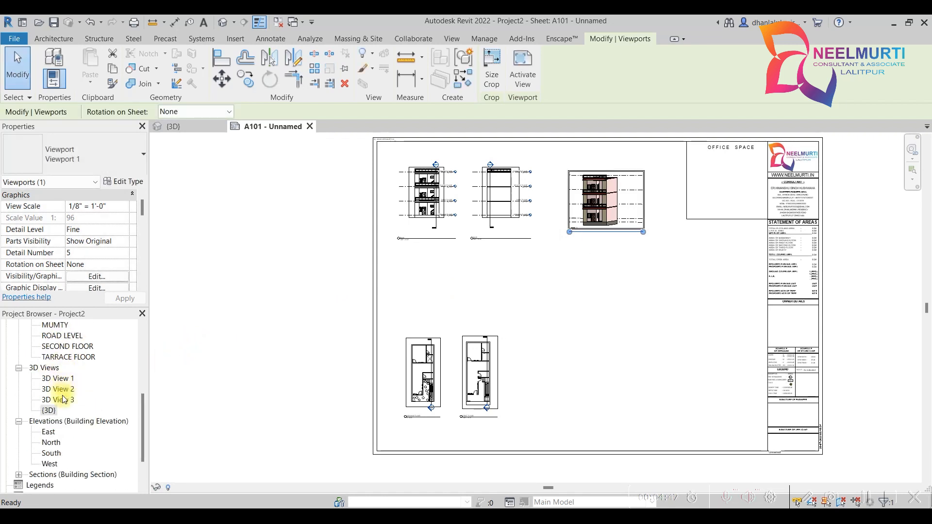
pyautogui.doubleClick(53, 431)
pyautogui.moveTo(55, 442); pyautogui.dragTo(661, 316)
pyautogui.click(708, 268)
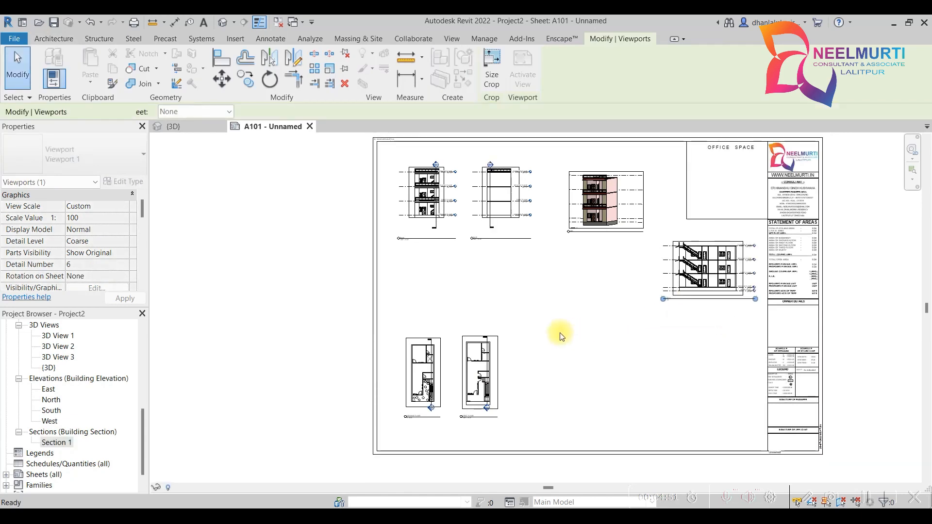
pyautogui.scroll(4, 767, 290)
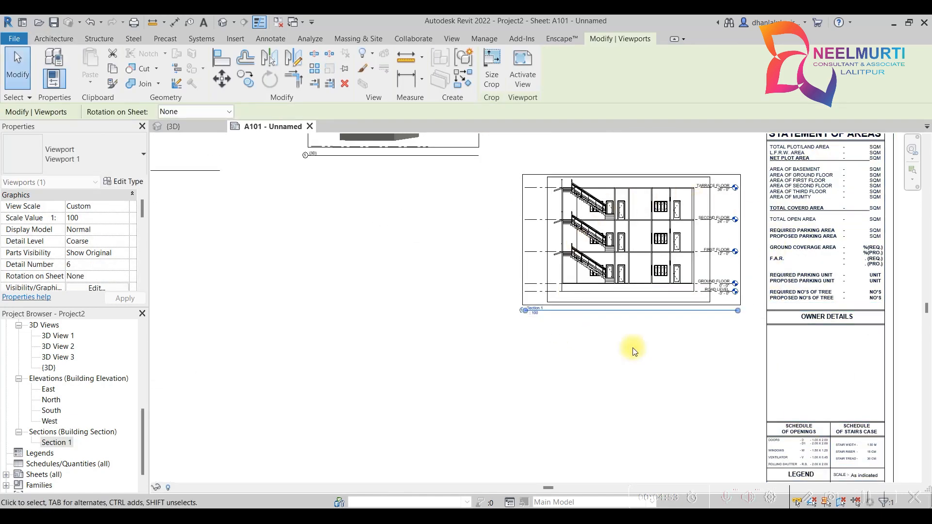
pyautogui.scroll(-4, 631, 285)
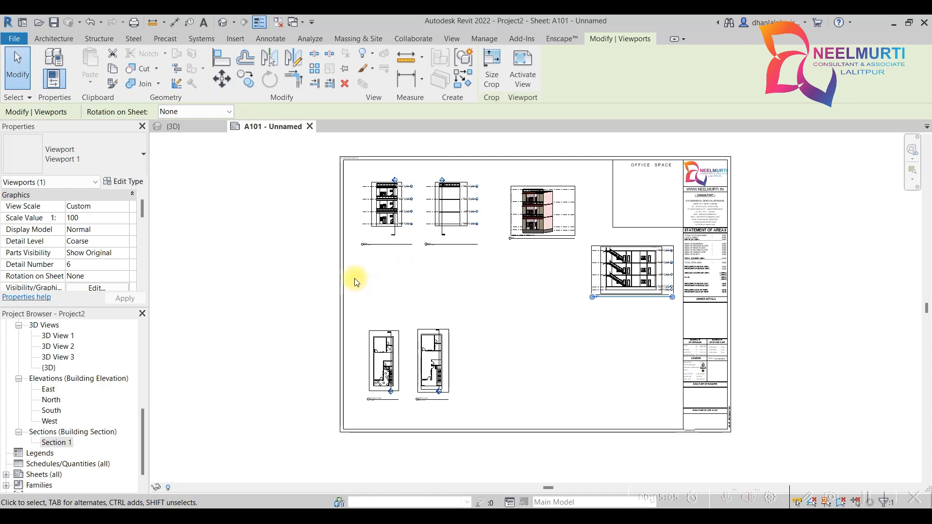
pyautogui.scroll(-1, 502, 309)
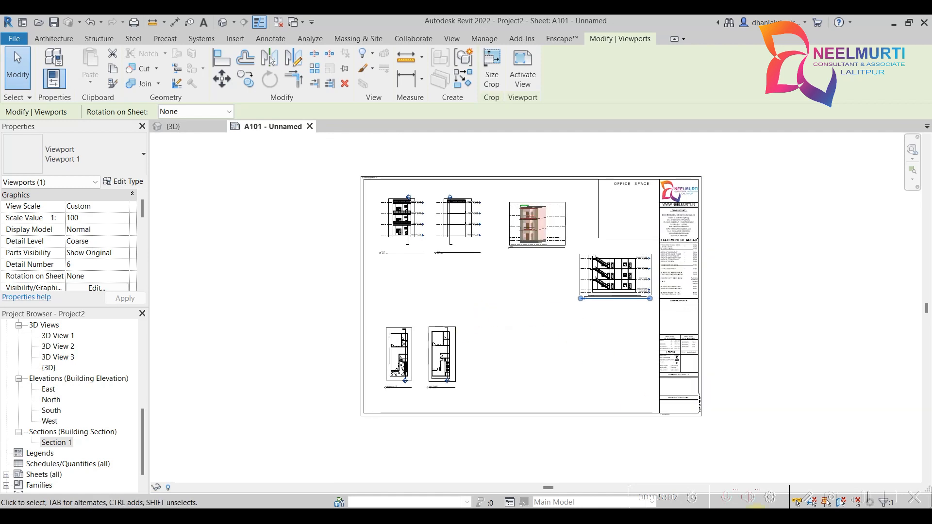